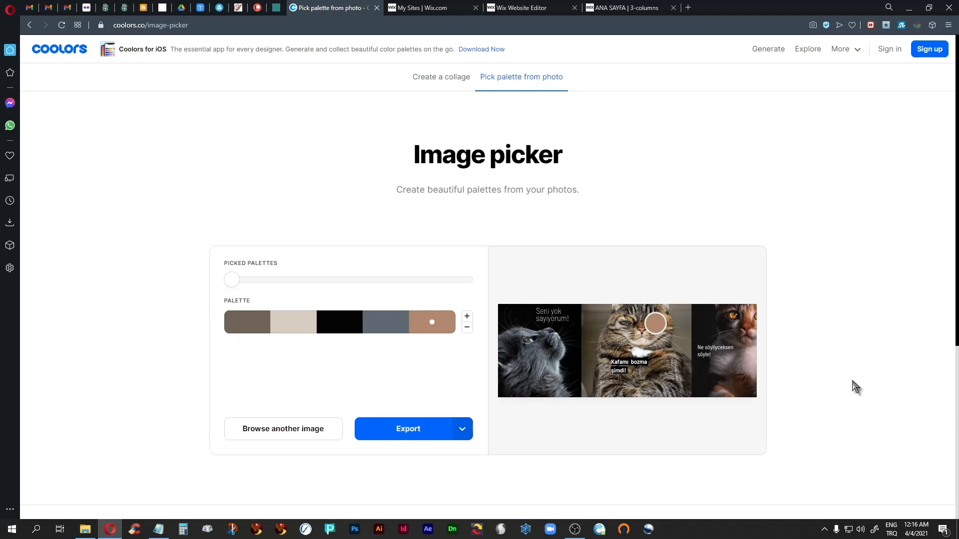
- Switch to Notepad with the 3-column-cat-colors file and move its window to the middle of the screen
left_click(158, 529)
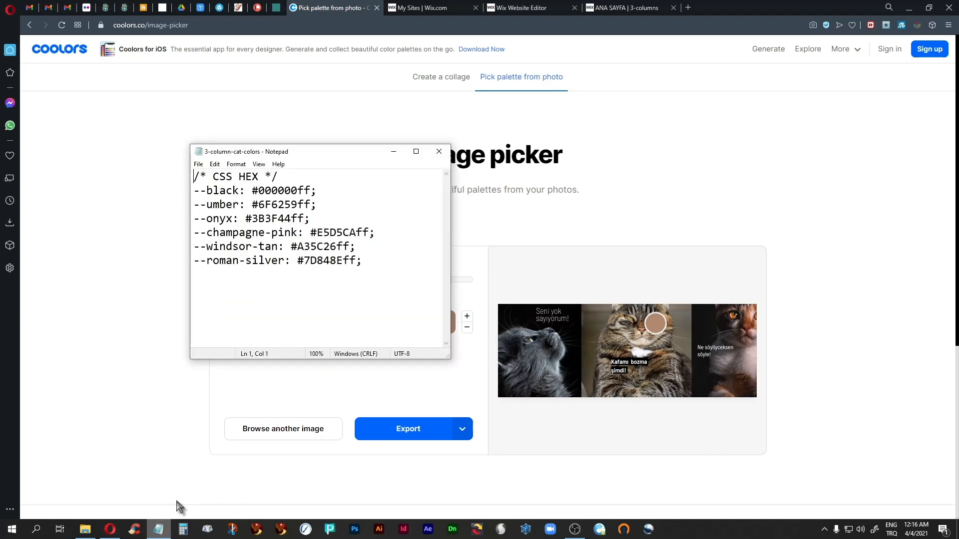
left_click(403, 287)
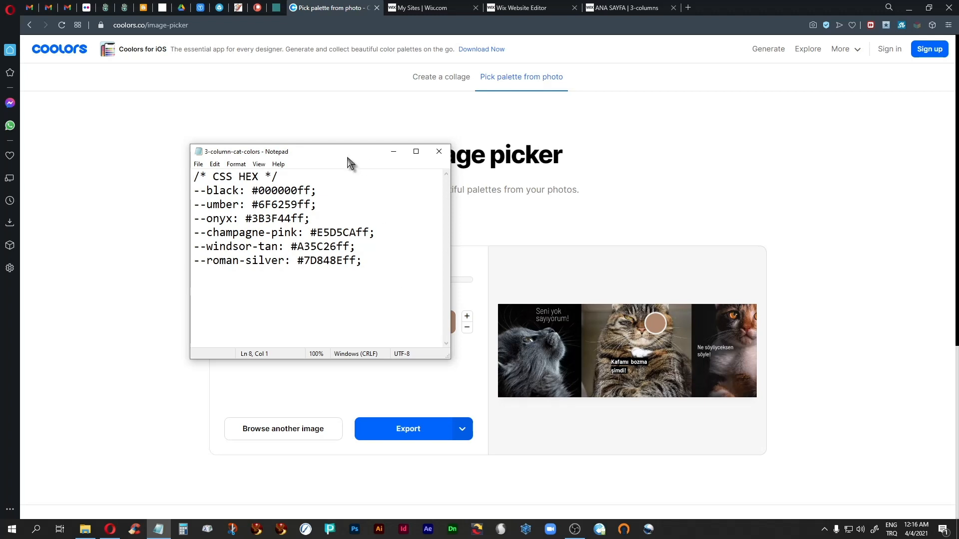
left_click_drag(342, 151, 491, 190)
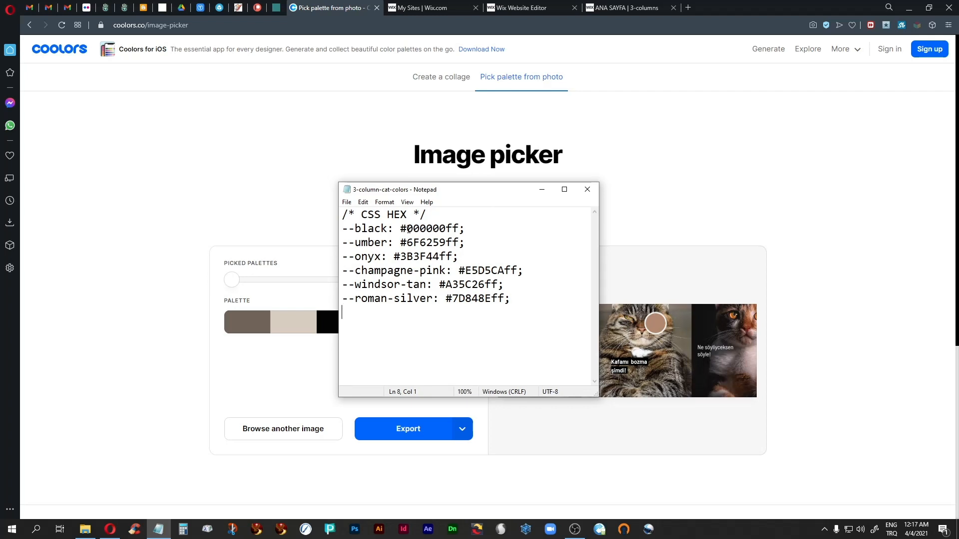
- Remove the trailing "ff" from the black and umber hex codes, leaving #000000 and #6F6259
left_click_drag(409, 229, 449, 228)
left_click(459, 228)
left_click(459, 228)
left_click_drag(459, 228, 449, 229)
key("BackSpace")
key("BackSpace")
key("BackSpace")
- Strip the trailing "ff" from the champagne-pink, windsor-tan and roman-silver codes, leaving #E5D5CA, #A35C26 and #7D848E
left_click(518, 270)
key("BackSpace")
key("BackSpace")
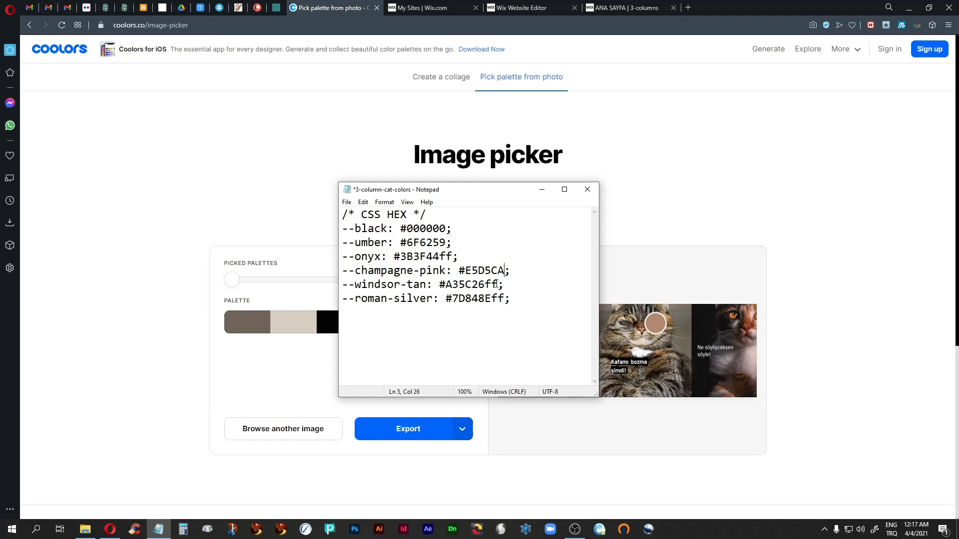
key("BackSpace")
key("BackSpace")
left_click(506, 299)
key("BackSpace")
key("BackSpace")
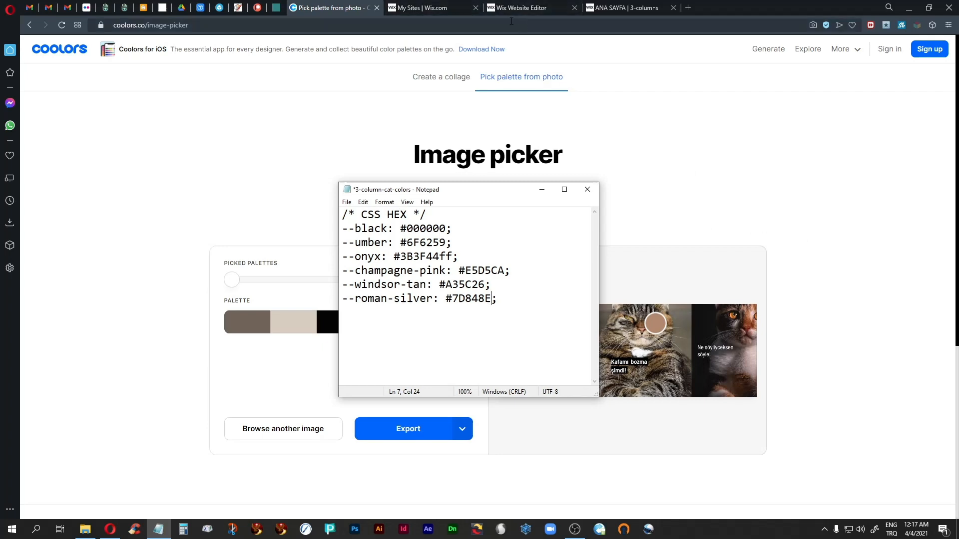
- Switch to the browser's ANA SAYFA site preview, look over the home page and display it full screen
left_click(644, 11)
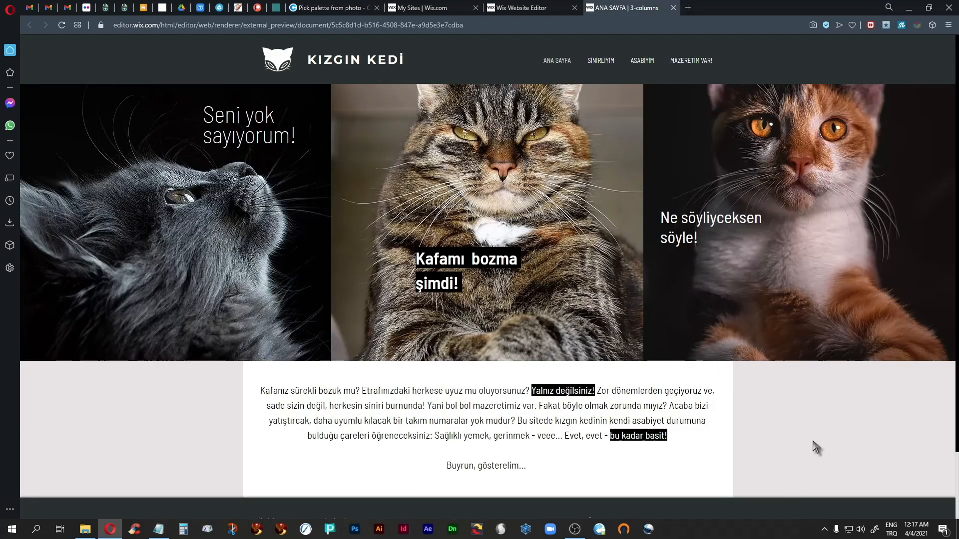
scroll(817, 447, "down", 2)
scroll(817, 447, "up", 2)
key("F11")
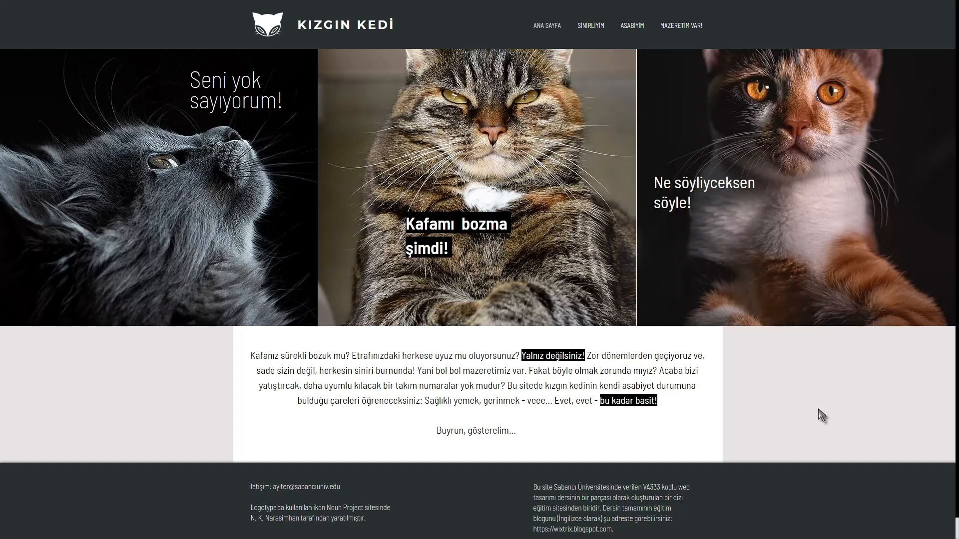
- Compare the ANA SAYFA home page with the SİNİRLİYİM page, examining the food page's text strips and images
left_click(588, 32)
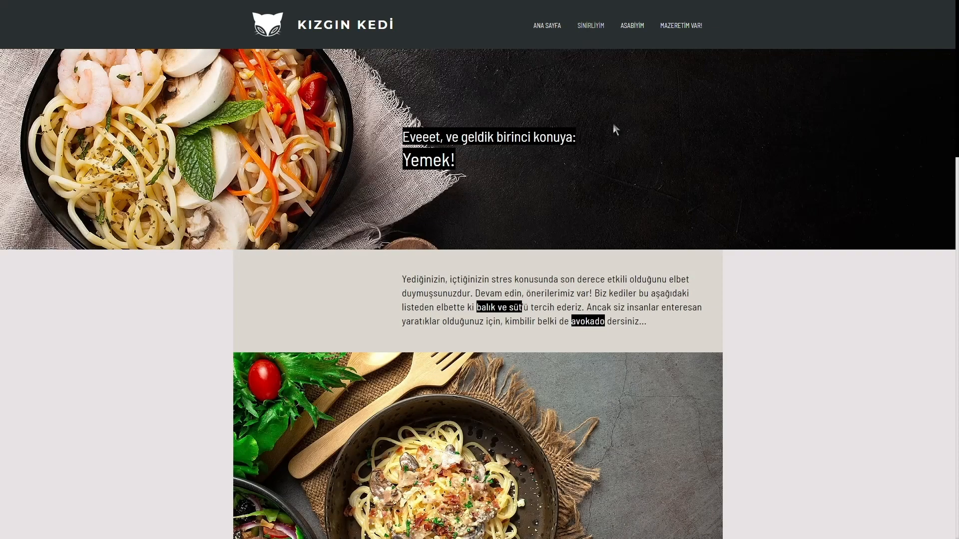
scroll(834, 374, "down", 2)
scroll(834, 373, "up", 2)
left_click(545, 27)
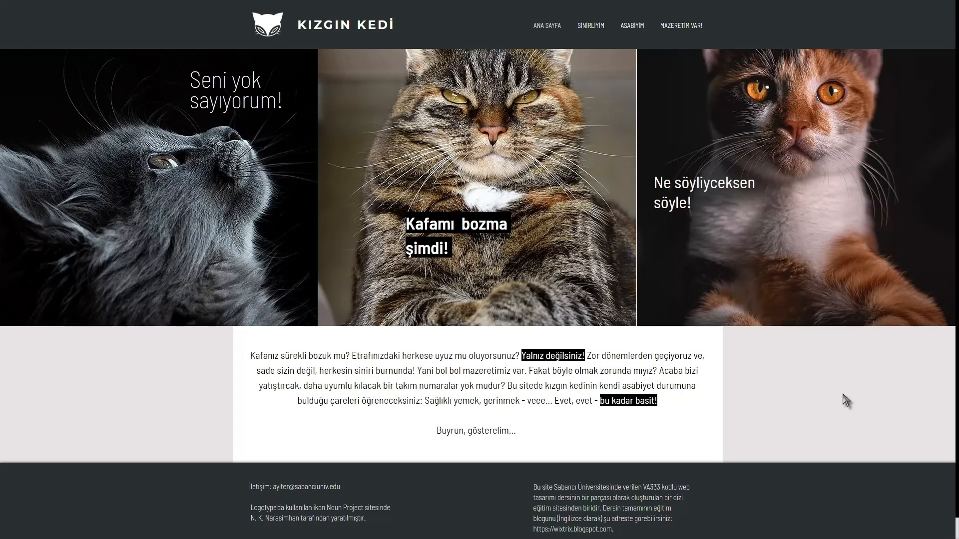
left_click(590, 29)
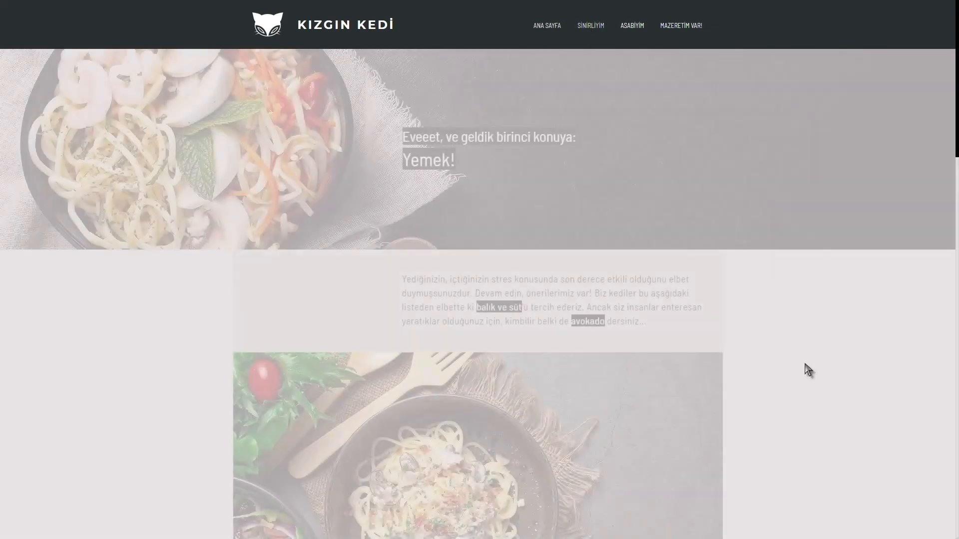
scroll(804, 364, "down", 5)
scroll(804, 365, "down", 13)
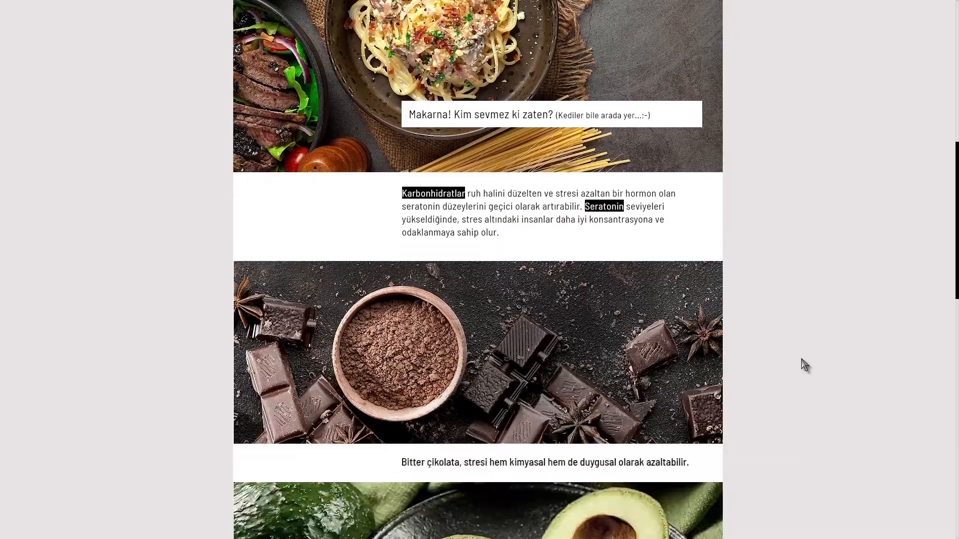
scroll(804, 365, "up", 18)
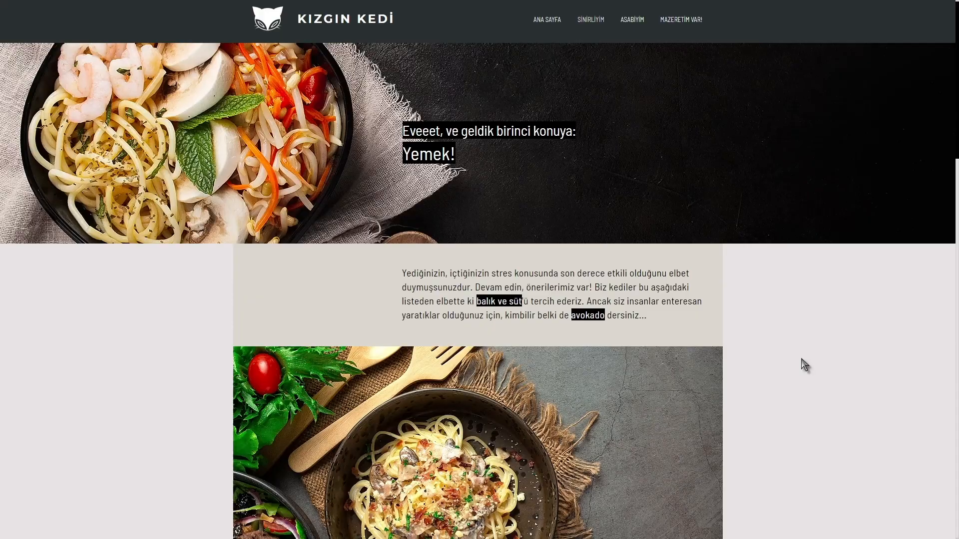
- Examine the ASABİYİM and MAZERETİM VAR! pages, then return to ANA SAYFA and leave full screen
left_click(636, 31)
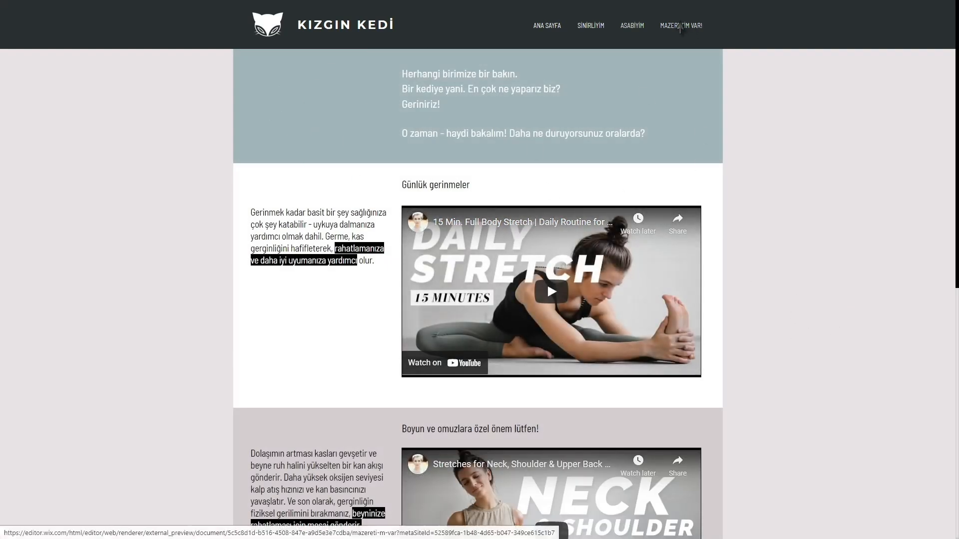
left_click(682, 28)
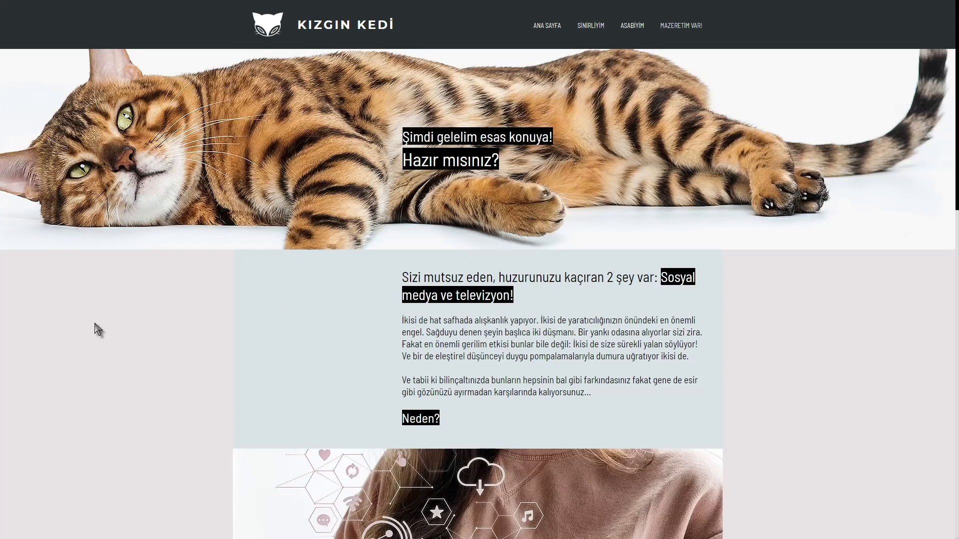
scroll(96, 327, "down", 8)
scroll(97, 328, "down", 4)
scroll(95, 327, "up", 12)
left_click(544, 26)
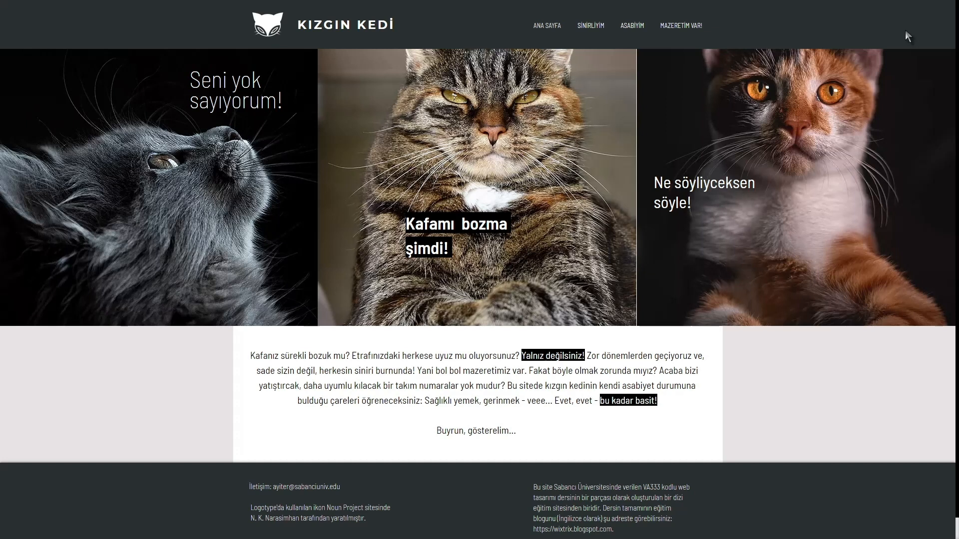
key("F11")
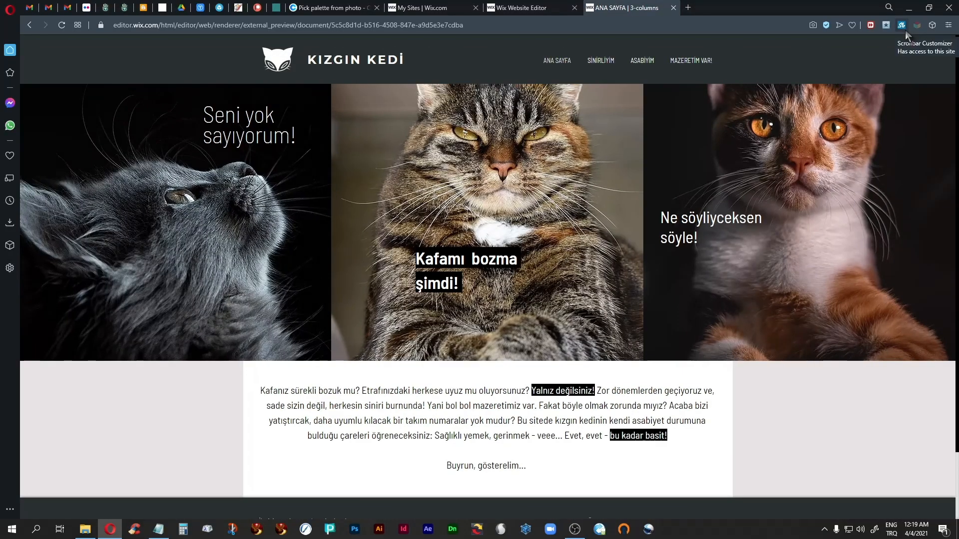
- Switch to the Wix Website Editor, open the site's colour settings and compare them with the hex codes in Notepad
left_click(514, 9)
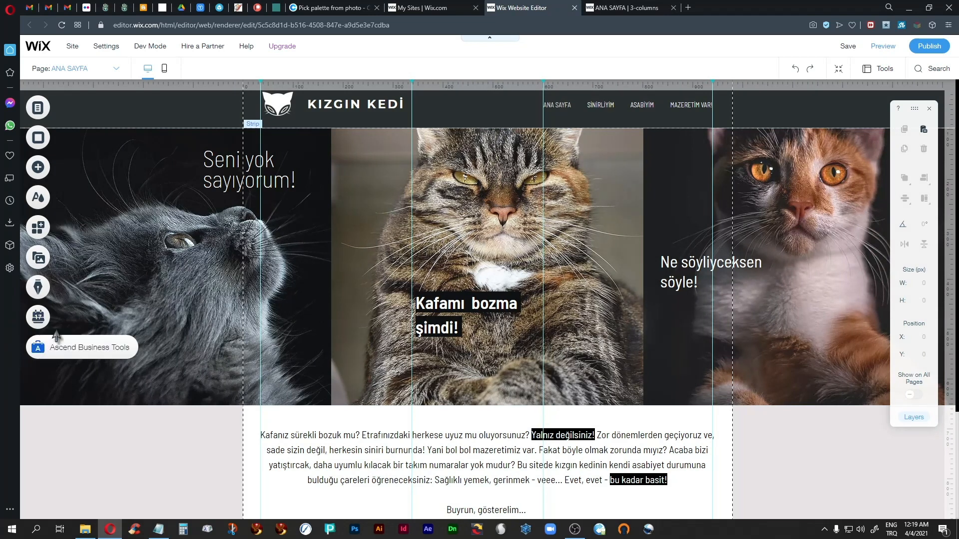
left_click(38, 198)
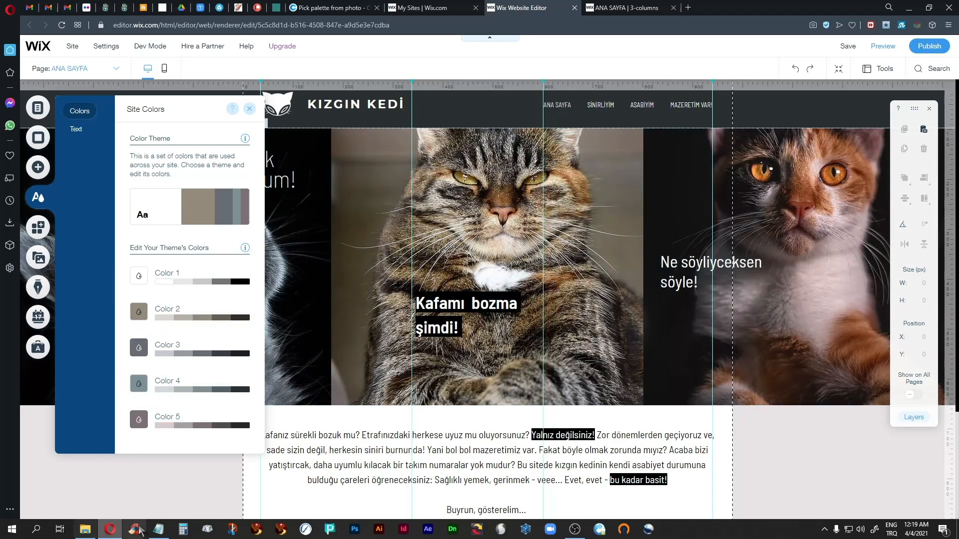
left_click(158, 529)
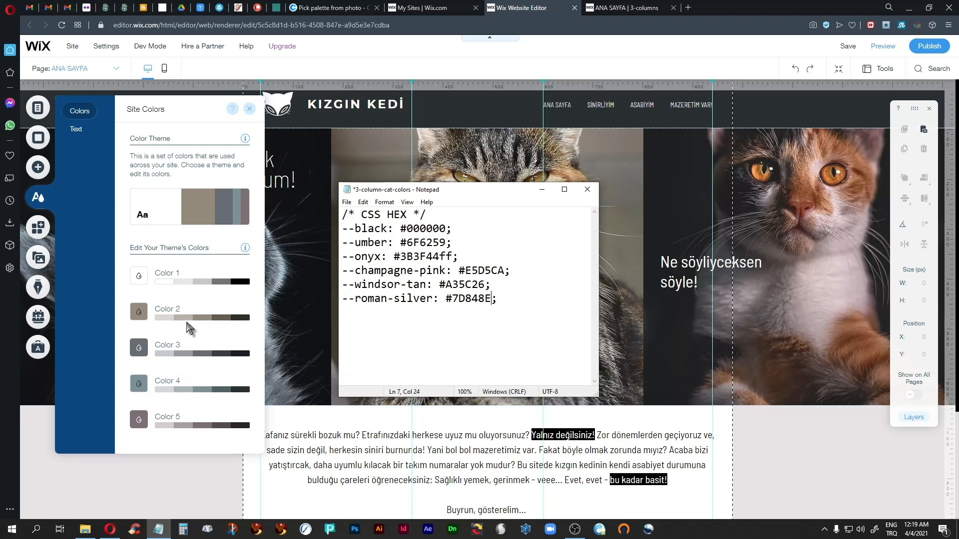
left_click(542, 189)
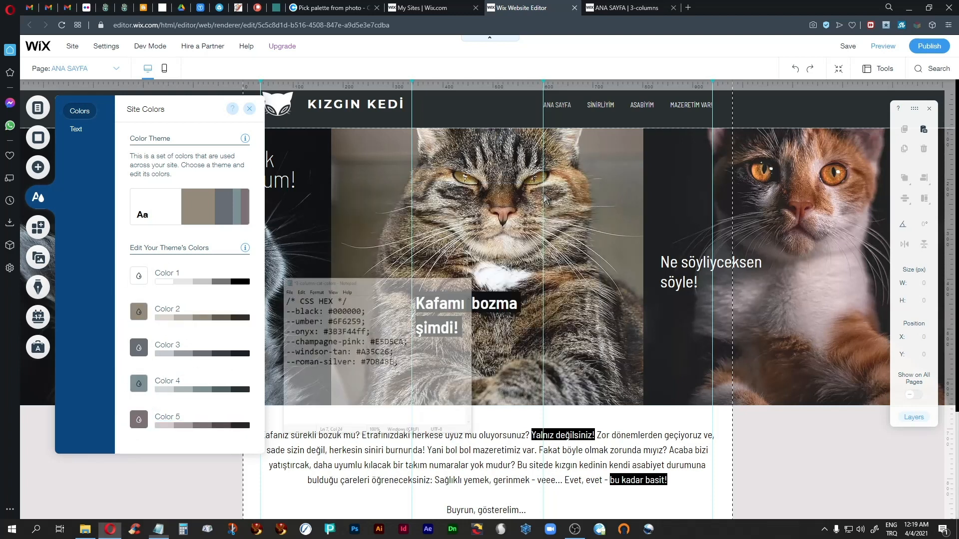
- Open Color 2's HEX value for editing, consult the hex codes in Notepad and cancel the colour change
left_click(138, 312)
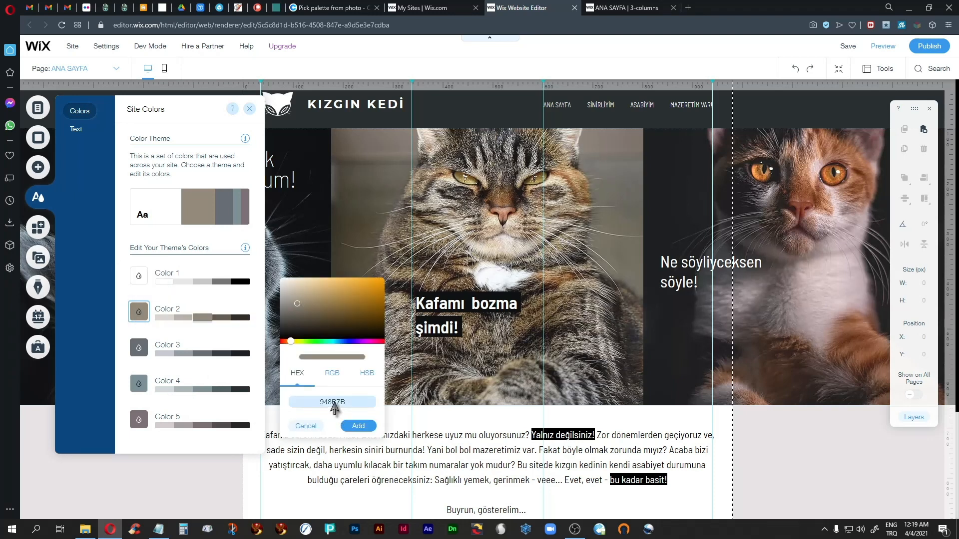
left_click(159, 529)
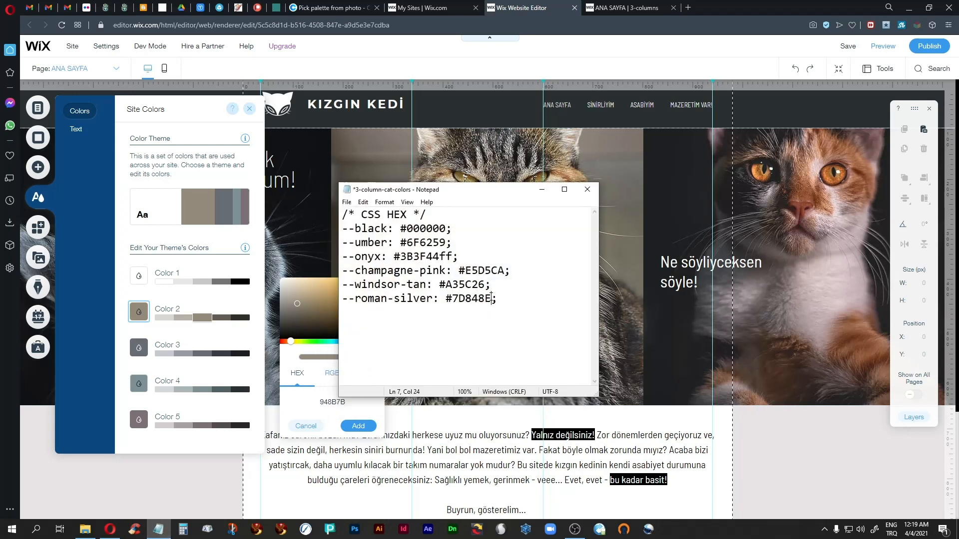
key("ctrl+z")
key("Delete")
left_click(542, 189)
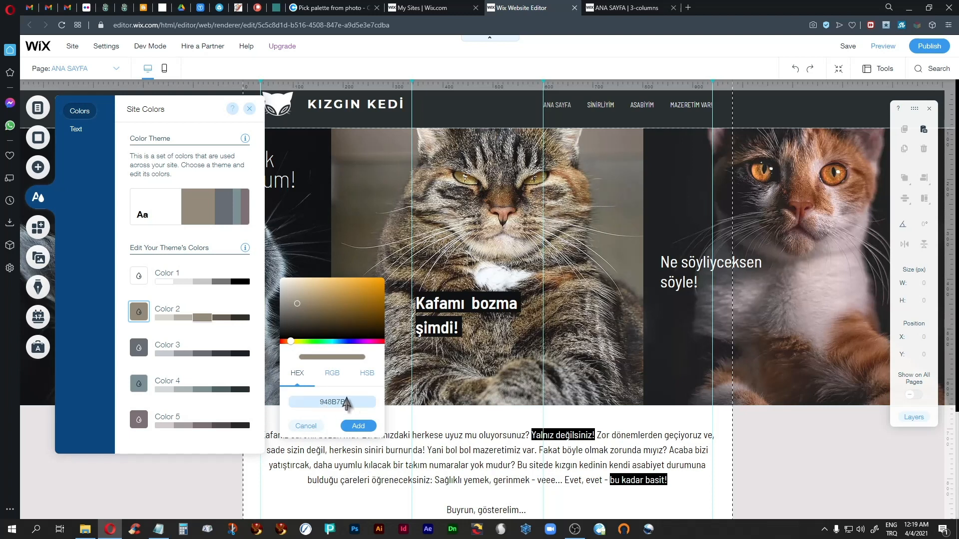
left_click(306, 427)
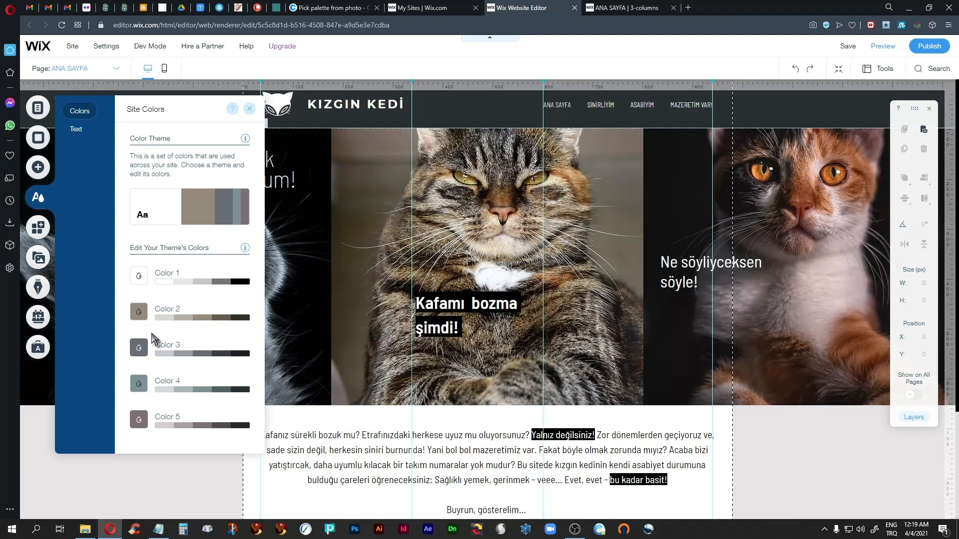
- Try a more saturated, brighter blue for the middle shade of Color 3 and discard the adjustment
left_click(204, 355)
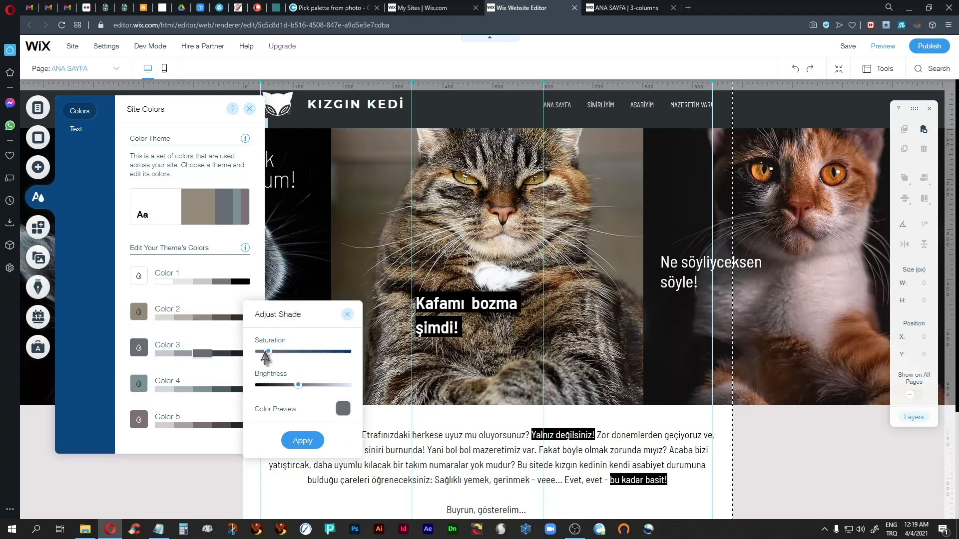
left_click_drag(265, 352, 328, 396)
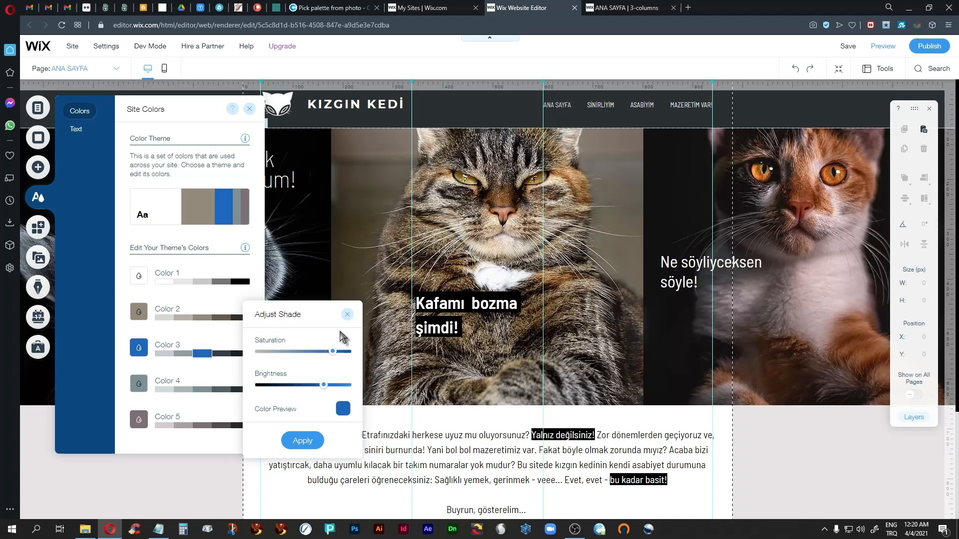
left_click(348, 314)
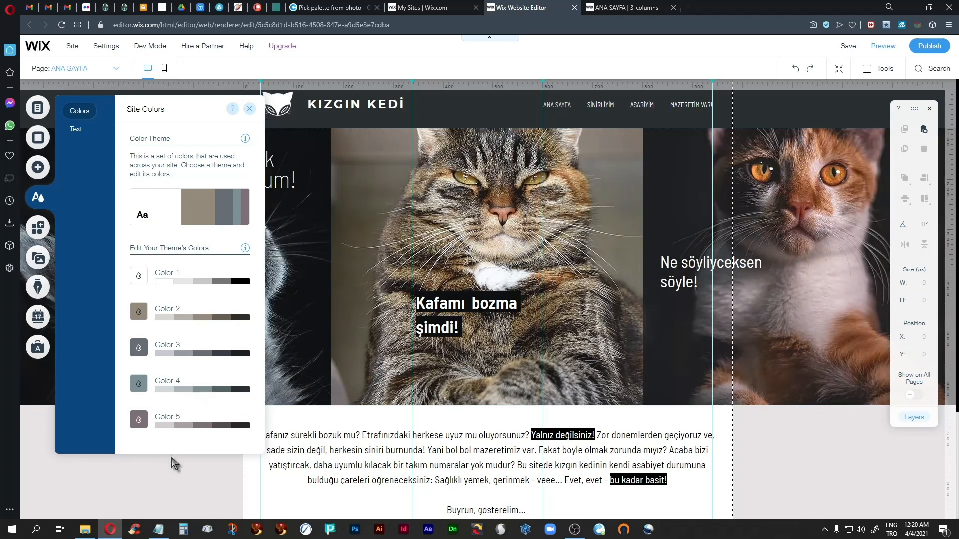
- Browse the featured colour themes as previewed on the site, then return to the current theme's colours without applying one
mouse_move(244, 209)
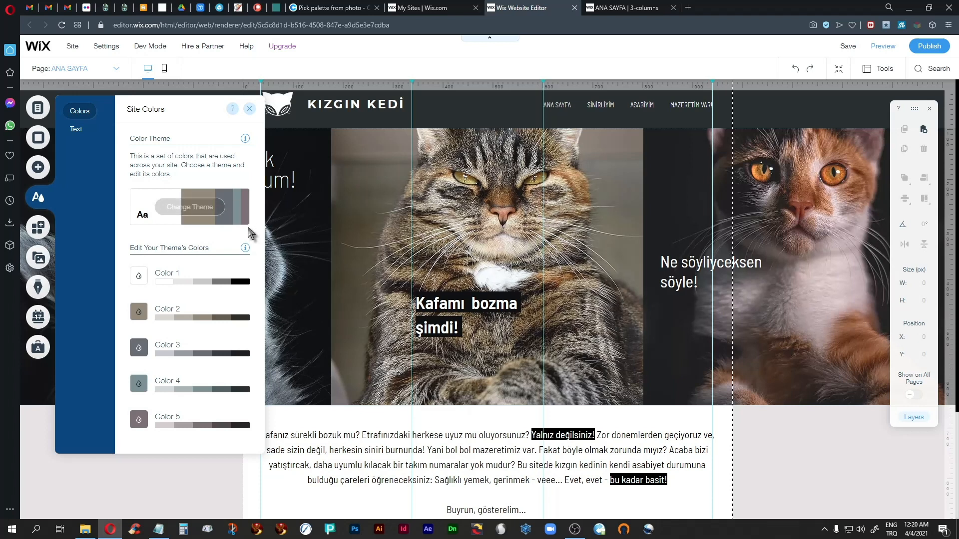
left_click(180, 210)
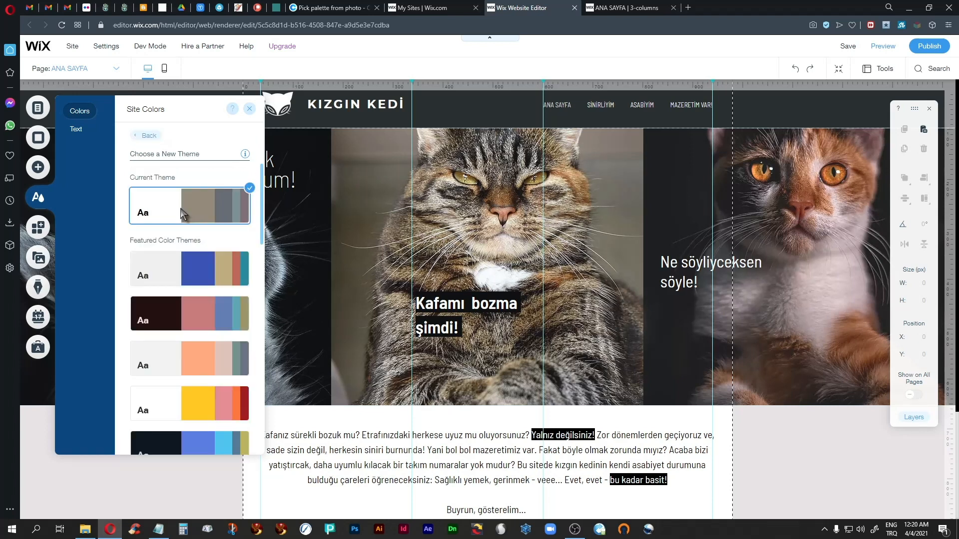
left_click(202, 401)
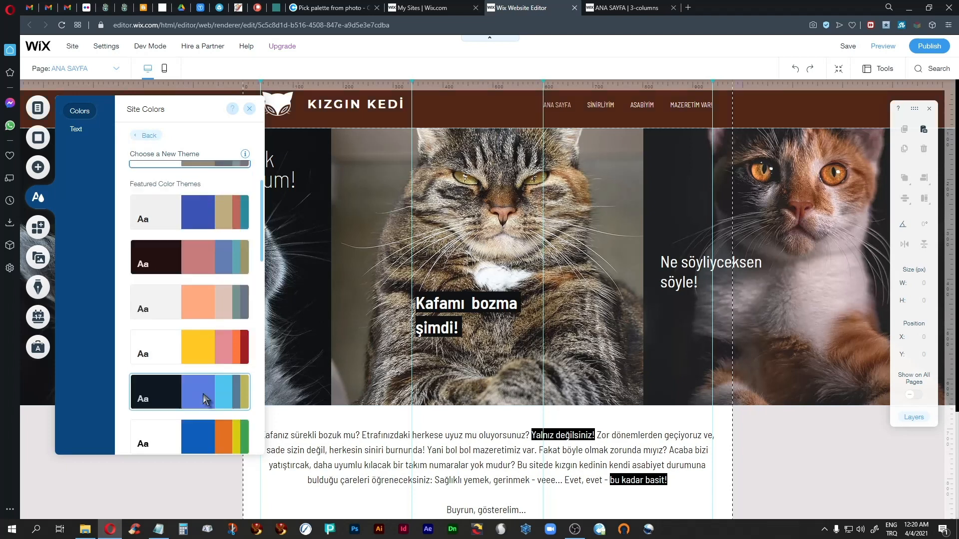
scroll(203, 400, "down", 6)
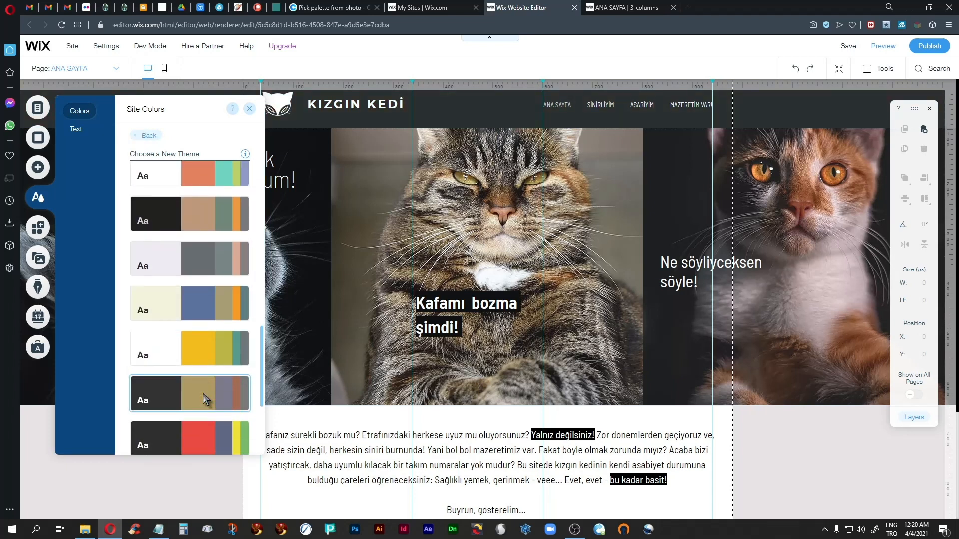
scroll(203, 394, "down", 3)
scroll(205, 392, "up", 14)
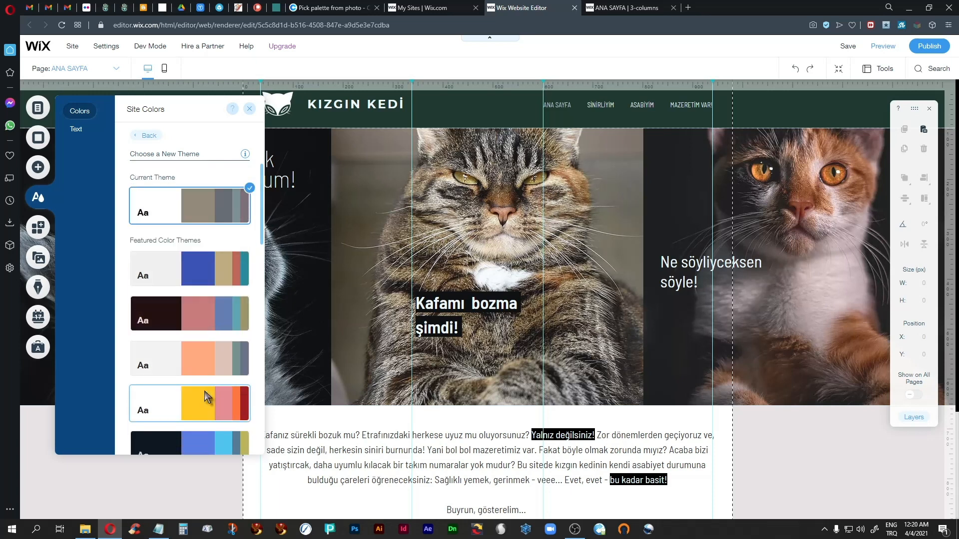
left_click(140, 136)
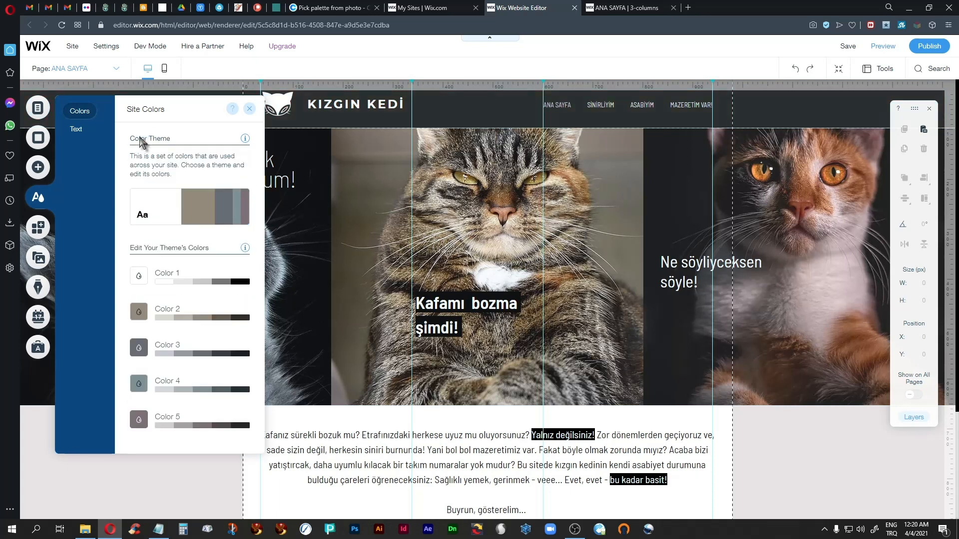
- Close the site colour settings and look over the home page down to its footer
left_click(178, 495)
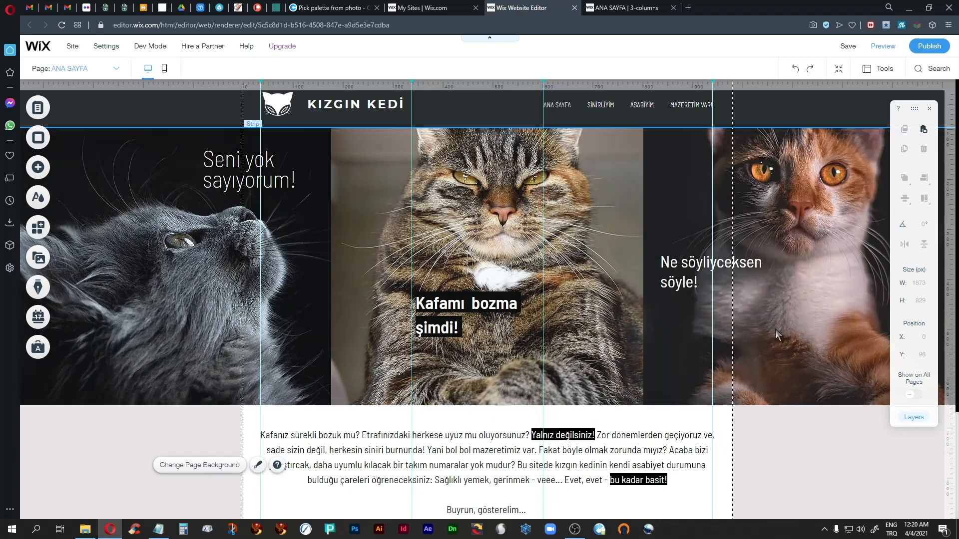
scroll(769, 340, "down", 3)
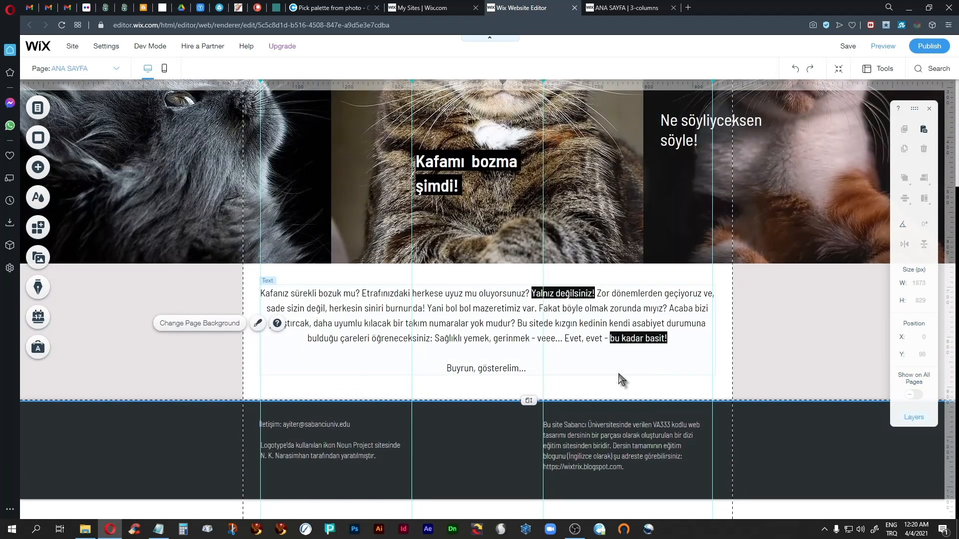
scroll(453, 342, "up", 3)
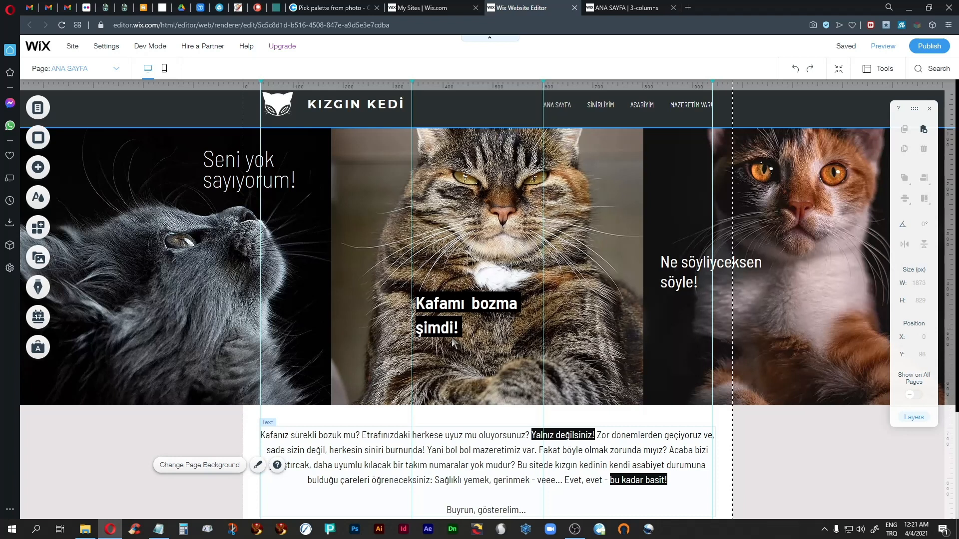
- Switch to the site preview, open the SİNİRLİYİM page and review its food photos and text sections down to the milk image
left_click(630, 8)
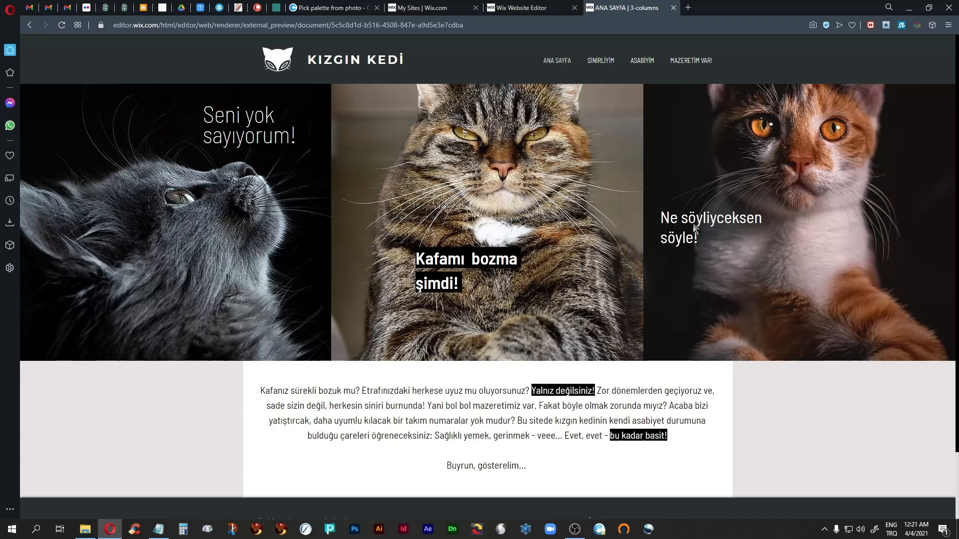
left_click(601, 64)
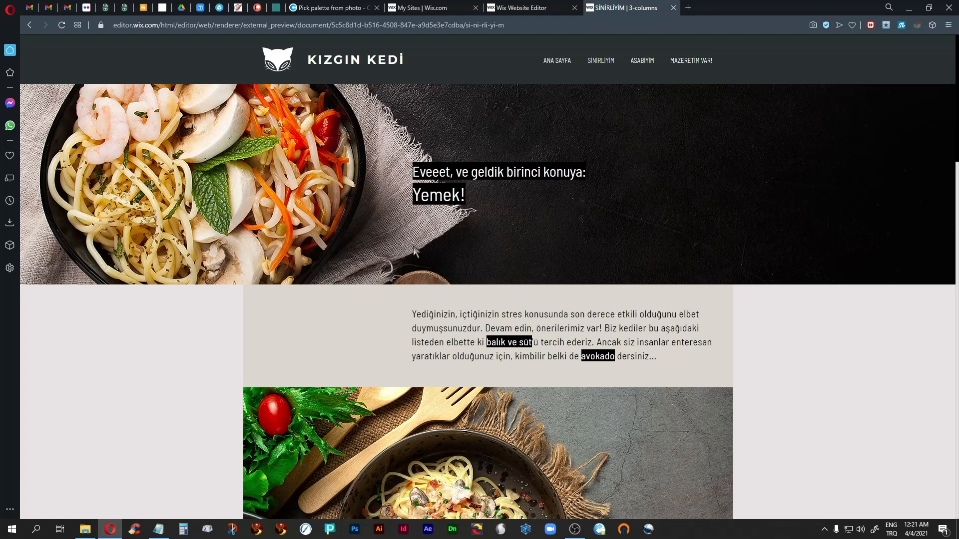
scroll(805, 413, "down", 6)
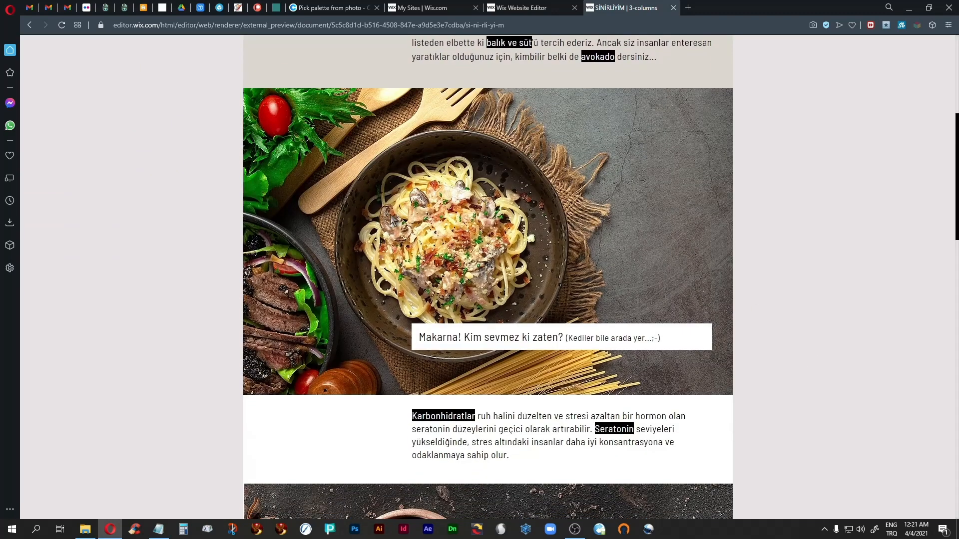
scroll(793, 281, "down", 9)
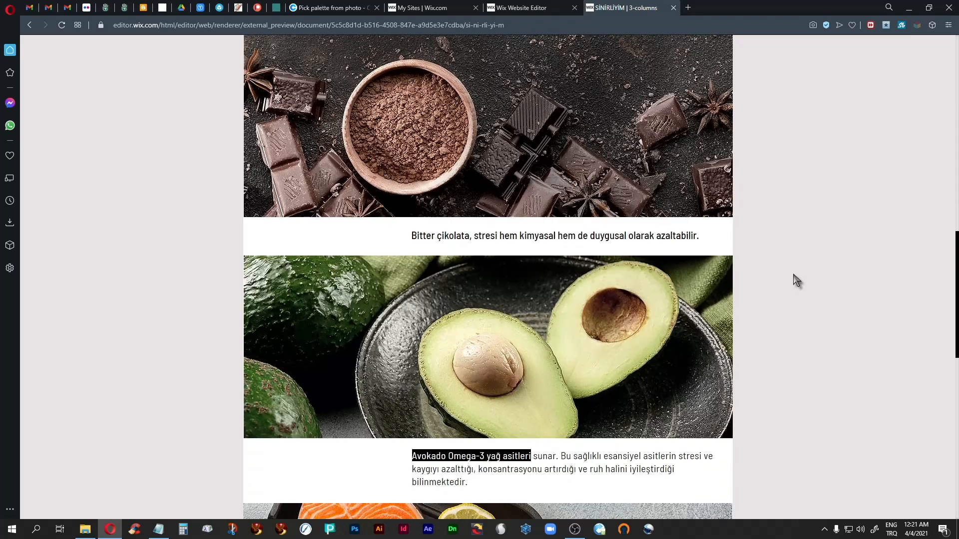
scroll(796, 280, "down", 7)
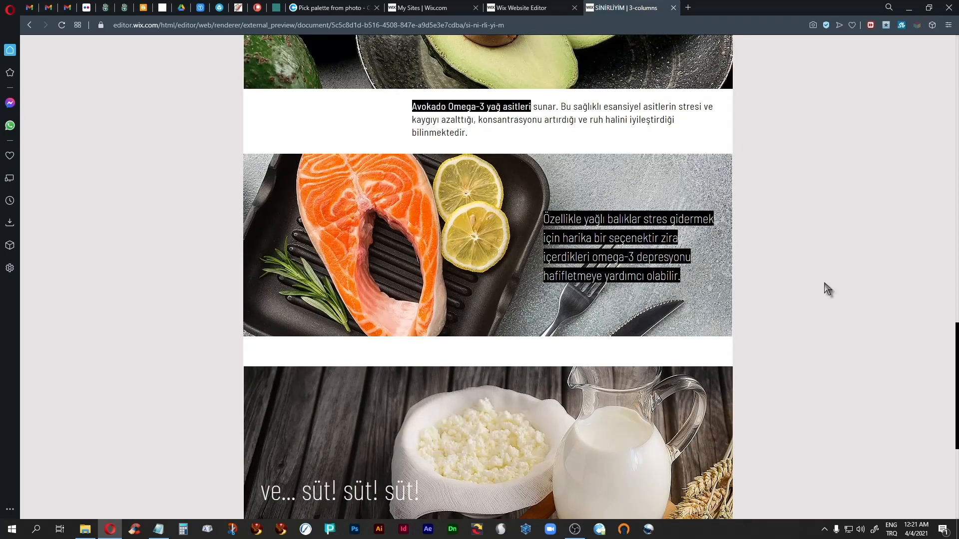
scroll(843, 304, "down", 3)
scroll(843, 303, "up", 6)
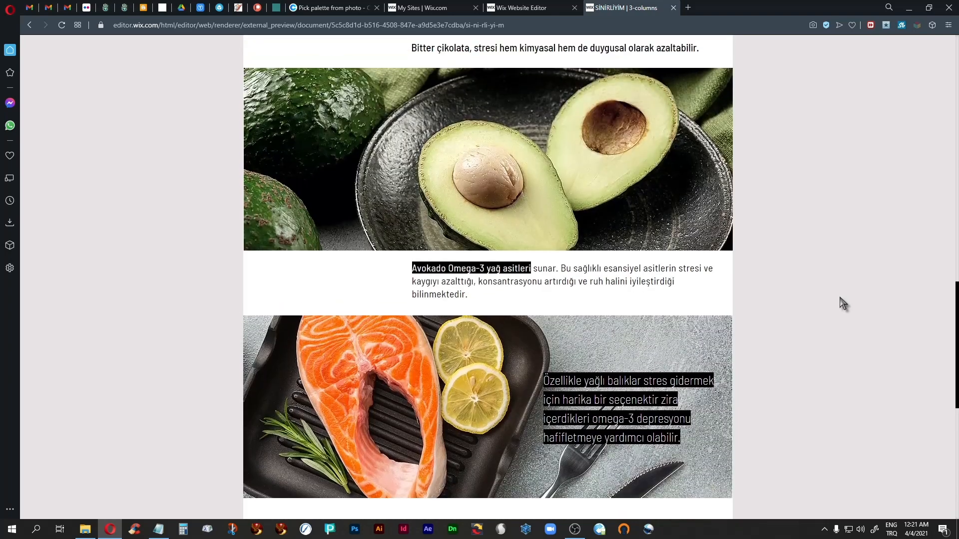
scroll(843, 304, "up", 15)
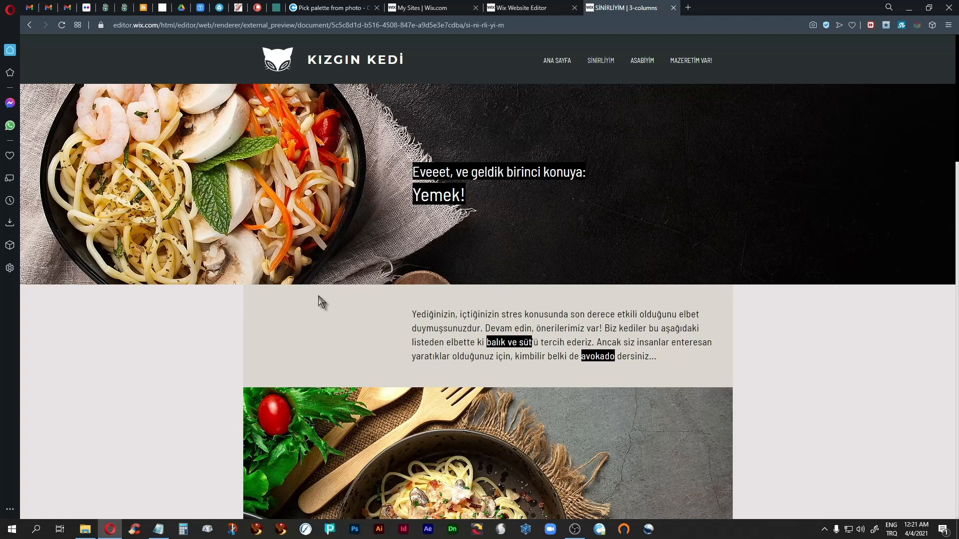
- Compare the SİNİRLİYİM page's beige intro section with the pasta and chocolate images and the white text areas beneath it
scroll(819, 419, "down", 8)
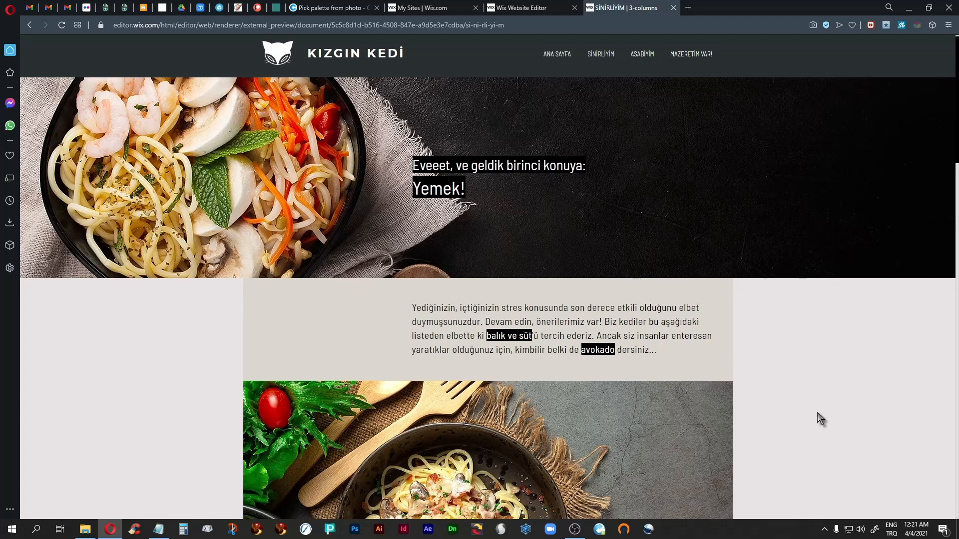
scroll(820, 419, "down", 3)
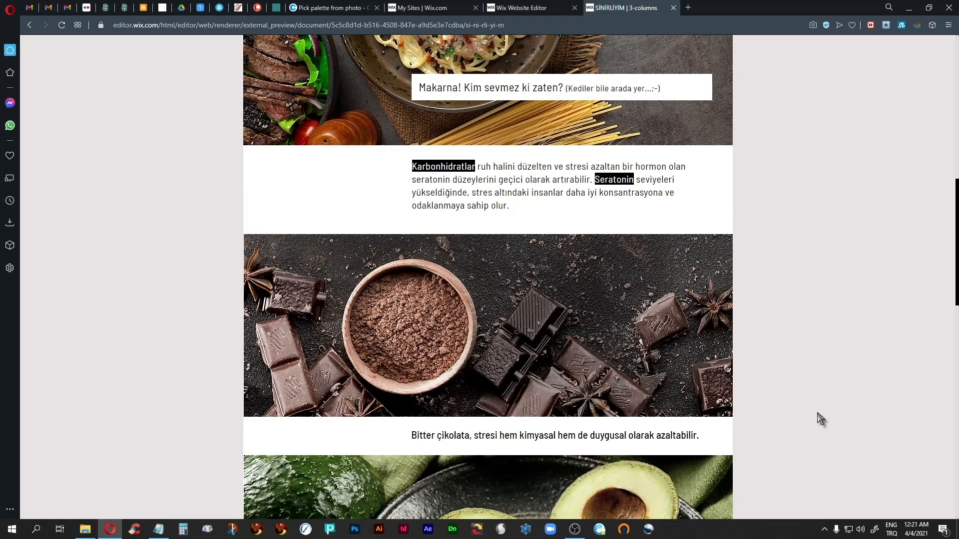
scroll(820, 420, "down", 3)
scroll(820, 420, "up", 14)
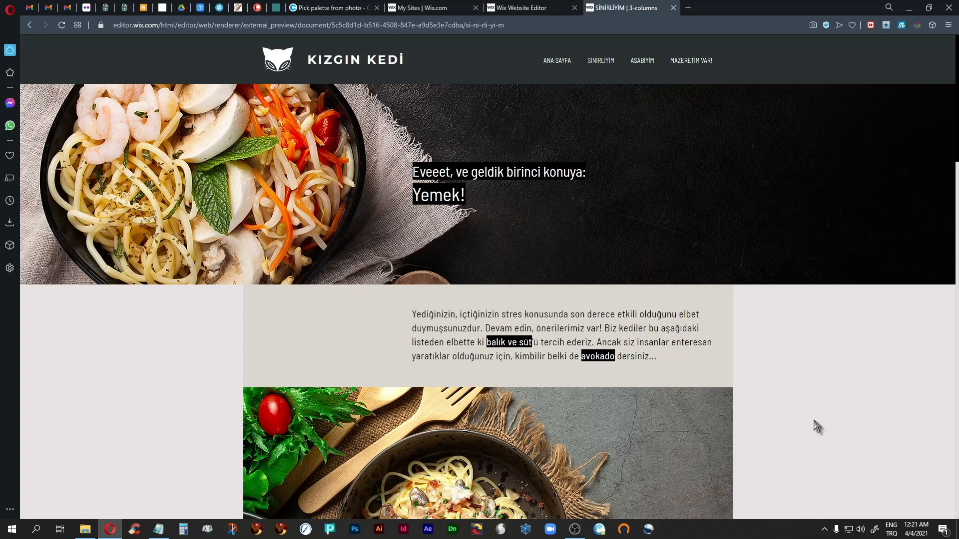
scroll(816, 424, "down", 6)
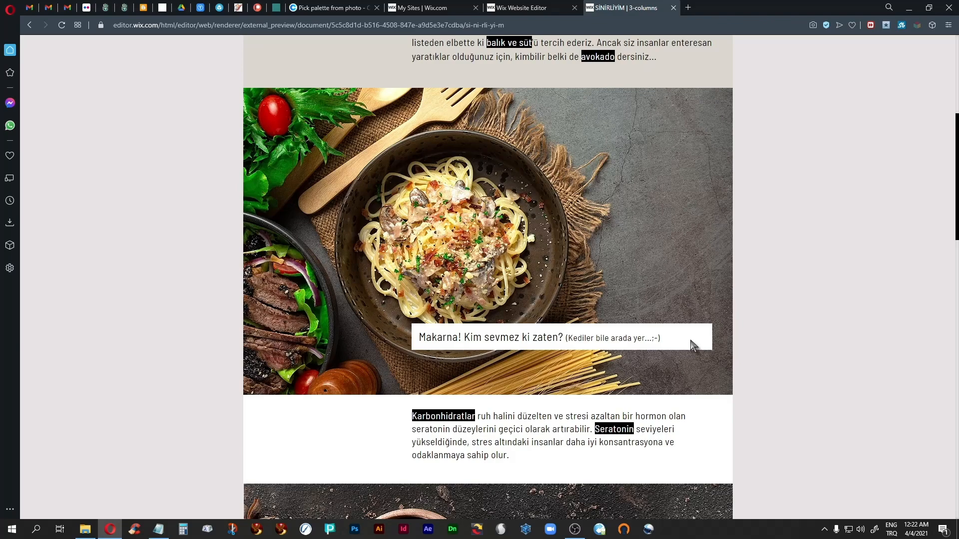
scroll(779, 356, "up", 6)
scroll(779, 356, "down", 7)
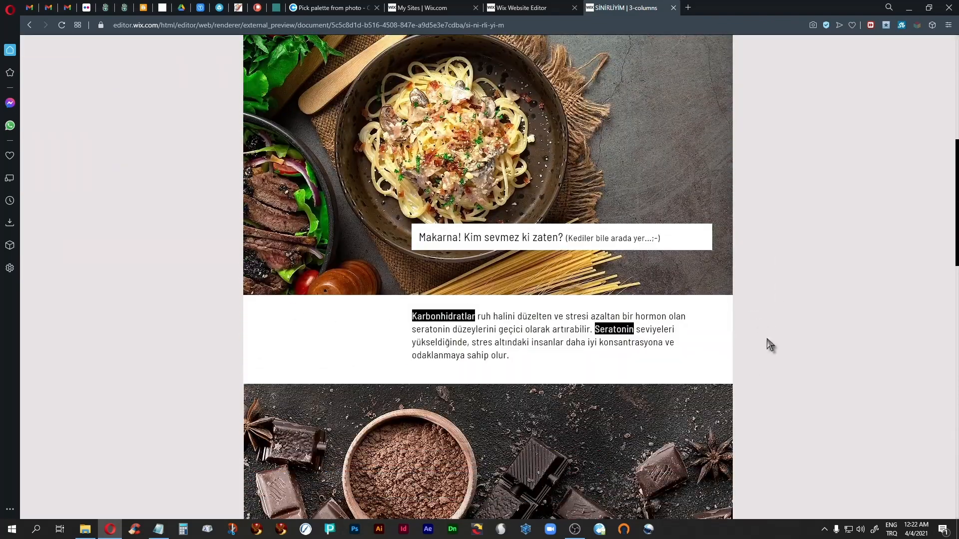
scroll(811, 374, "up", 7)
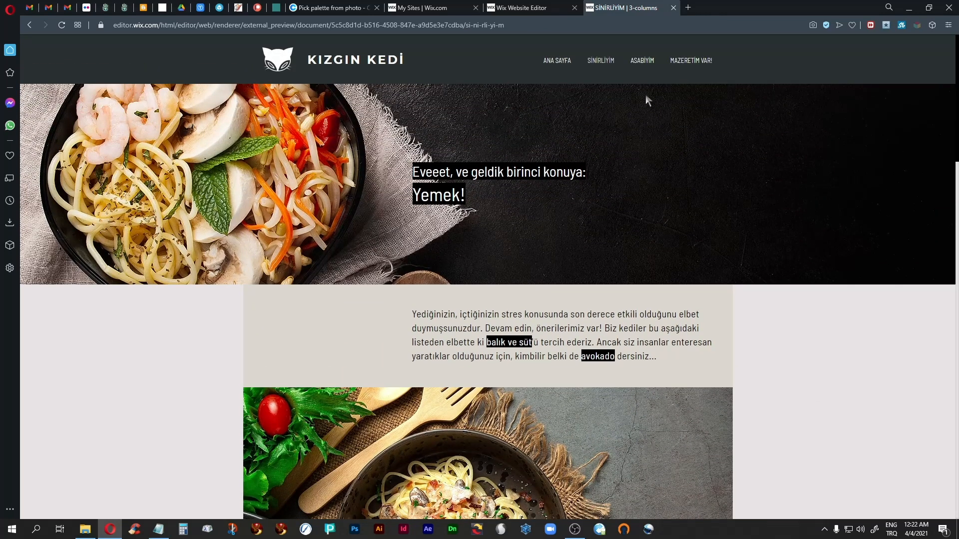
- Open the ASABİYİM page in the preview and review the background colours of its intro and video sections
left_click(639, 70)
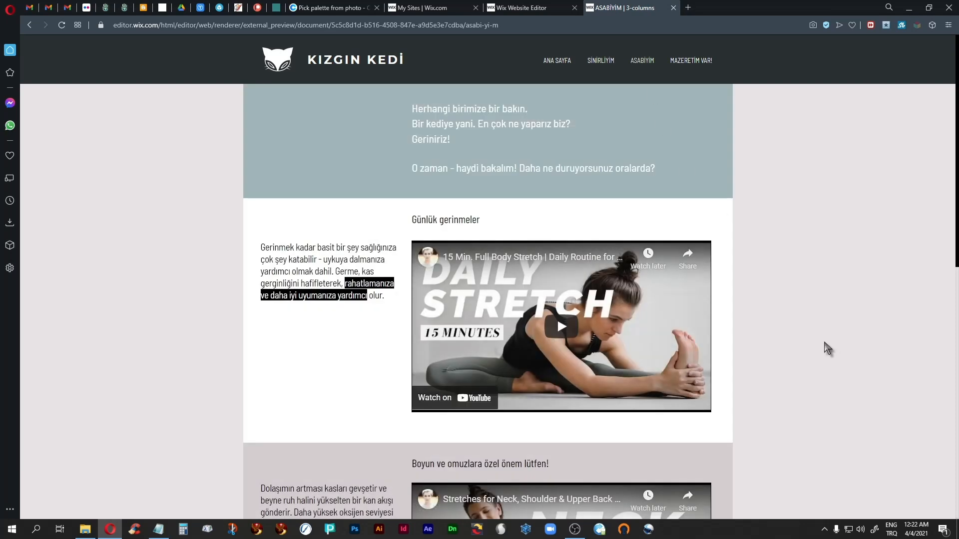
scroll(831, 346, "down", 10)
scroll(828, 348, "up", 6)
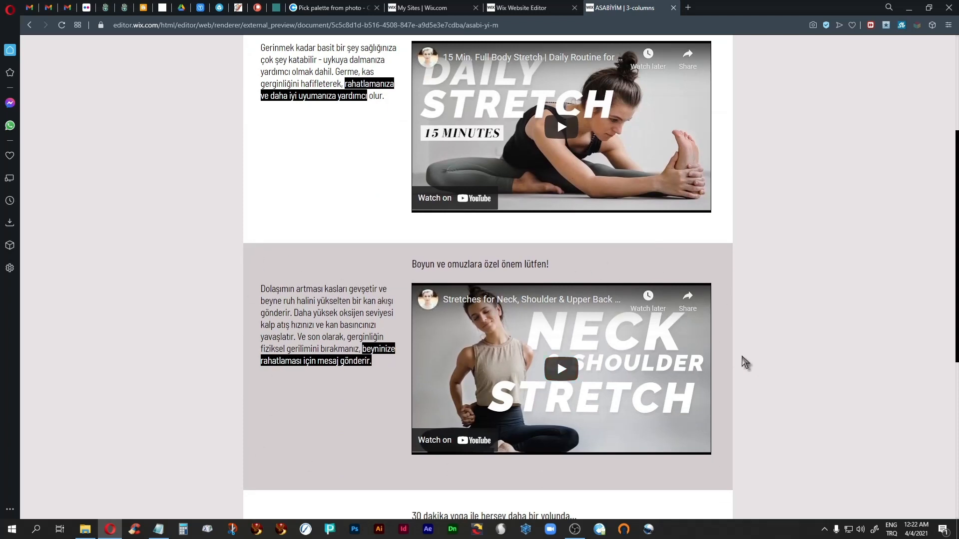
scroll(744, 363, "up", 4)
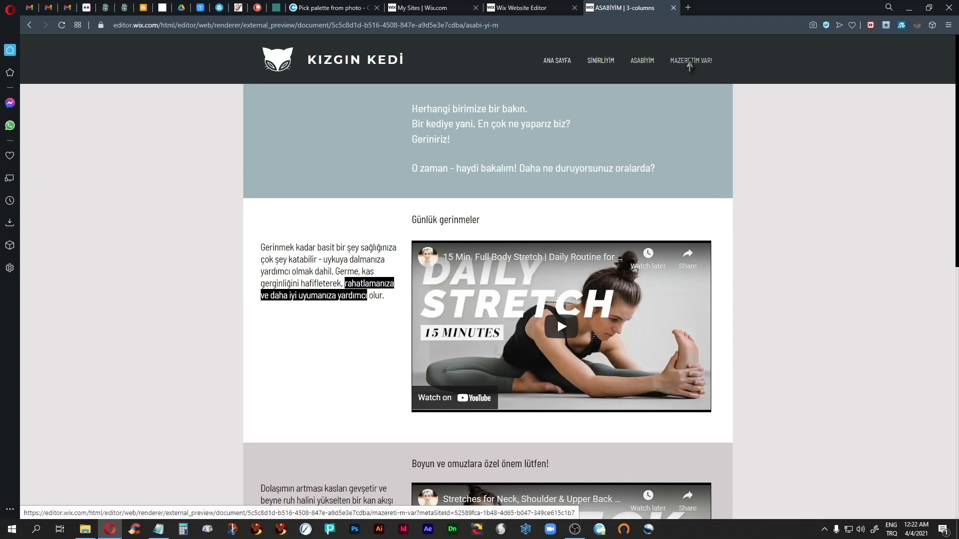
- Open the MAZERETİM VAR! page in the preview and examine its pale blue intro section, images and highlighted text
left_click(691, 62)
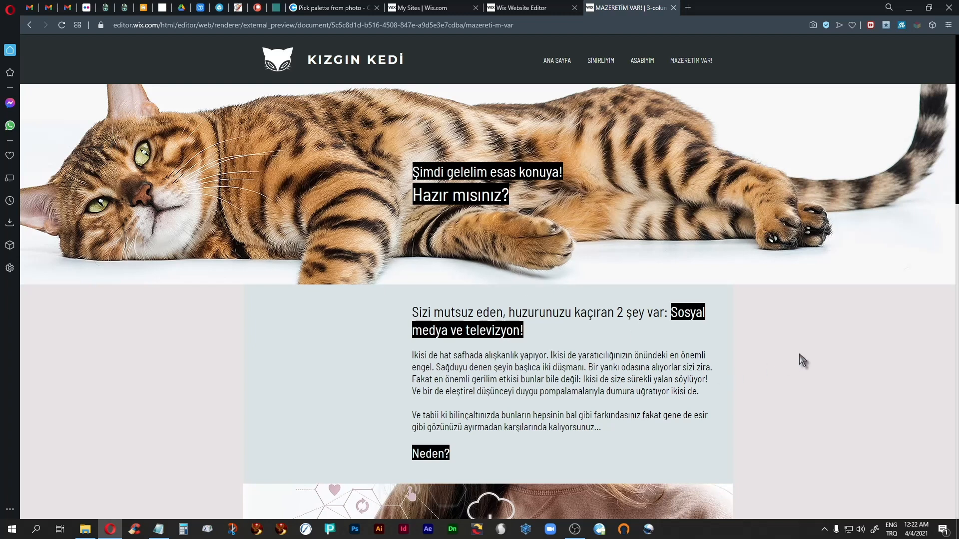
scroll(805, 361, "down", 7)
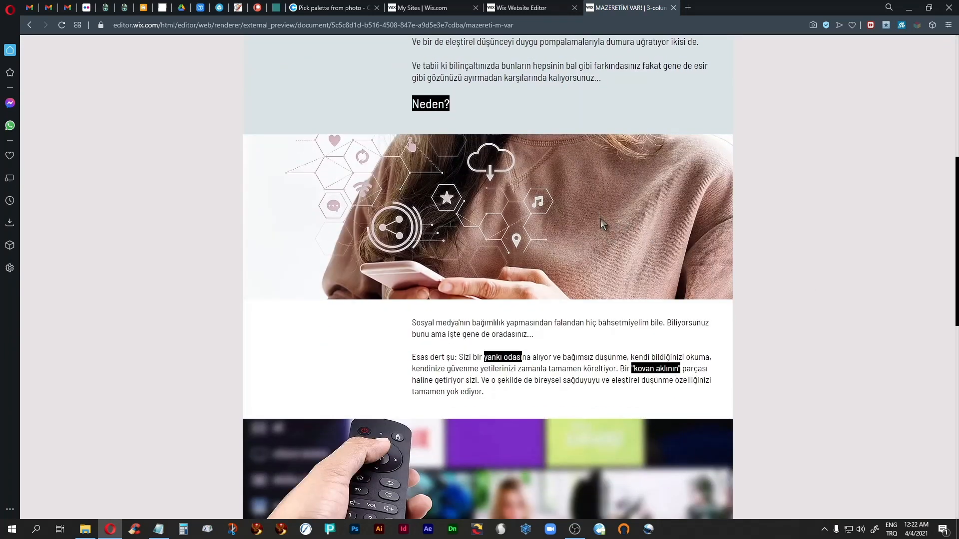
scroll(582, 220, "down", 5)
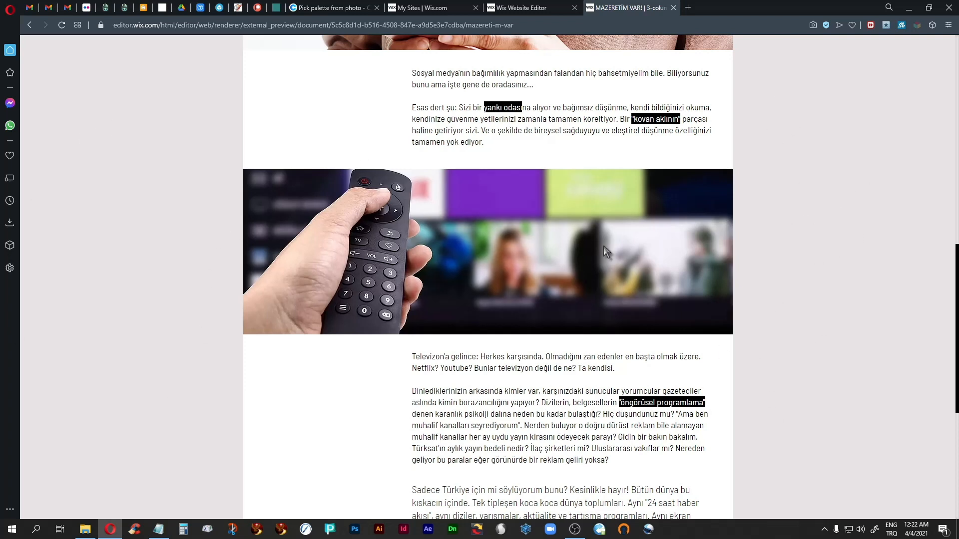
scroll(749, 353, "up", 15)
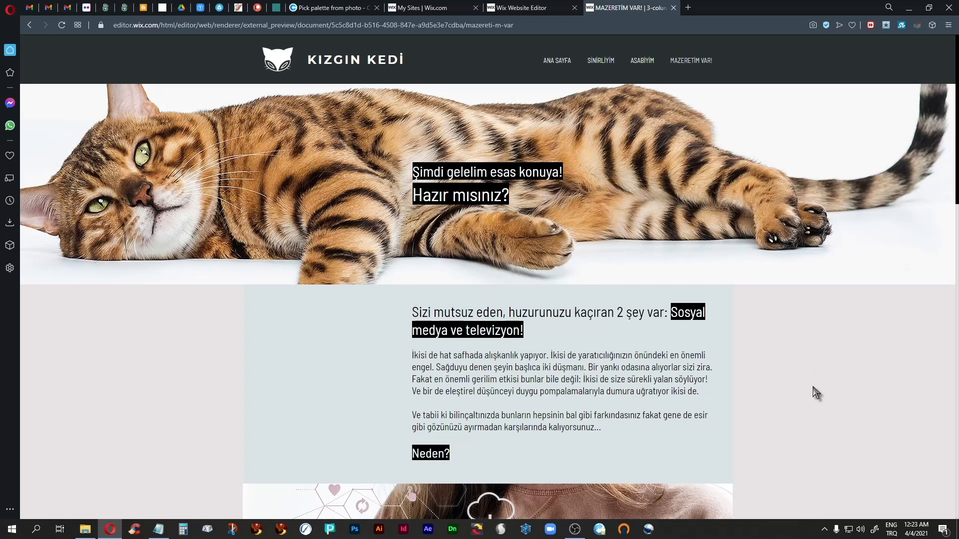
- Return to the Wix Website Editor, switch to the SİNİRLİYİM page and look through its sections down to the avocado image
left_click(509, 9)
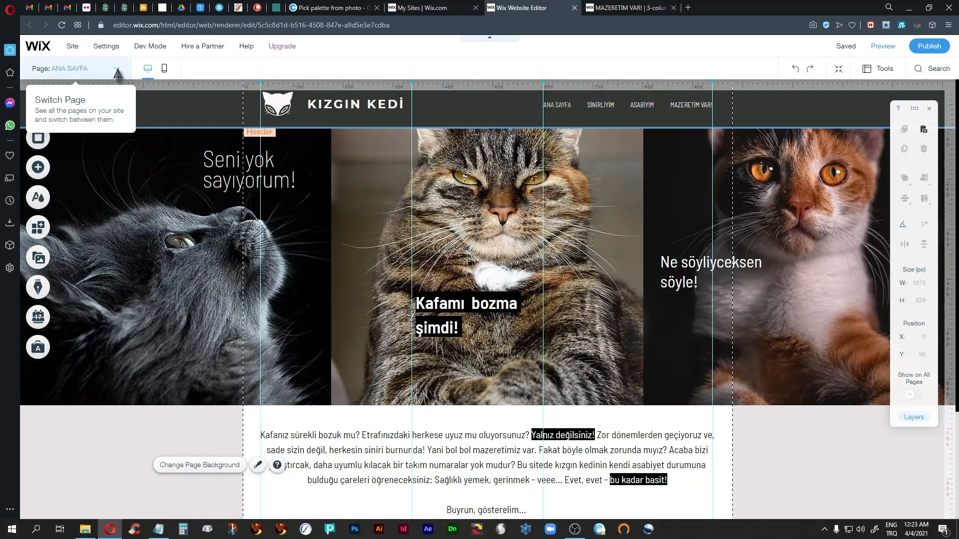
left_click(118, 74)
left_click(56, 102)
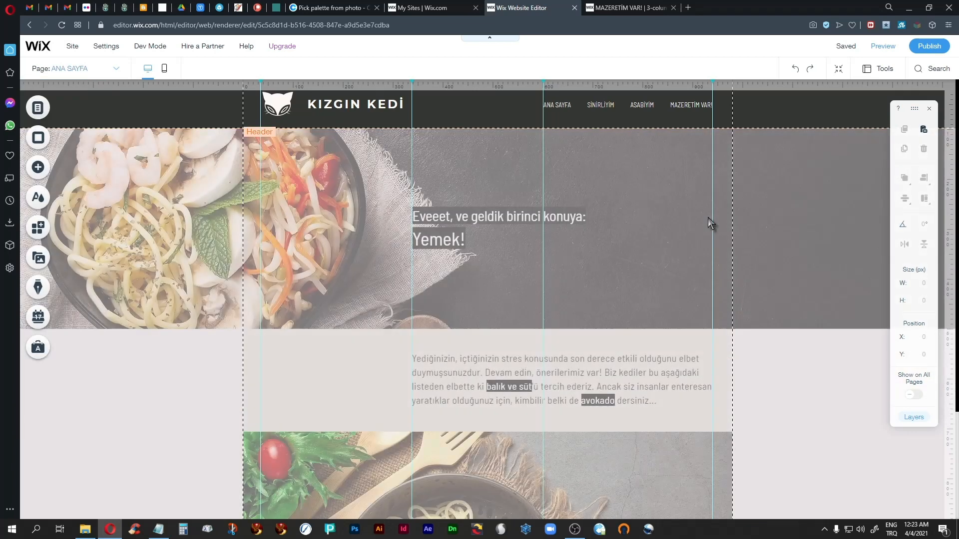
scroll(765, 360, "down", 5)
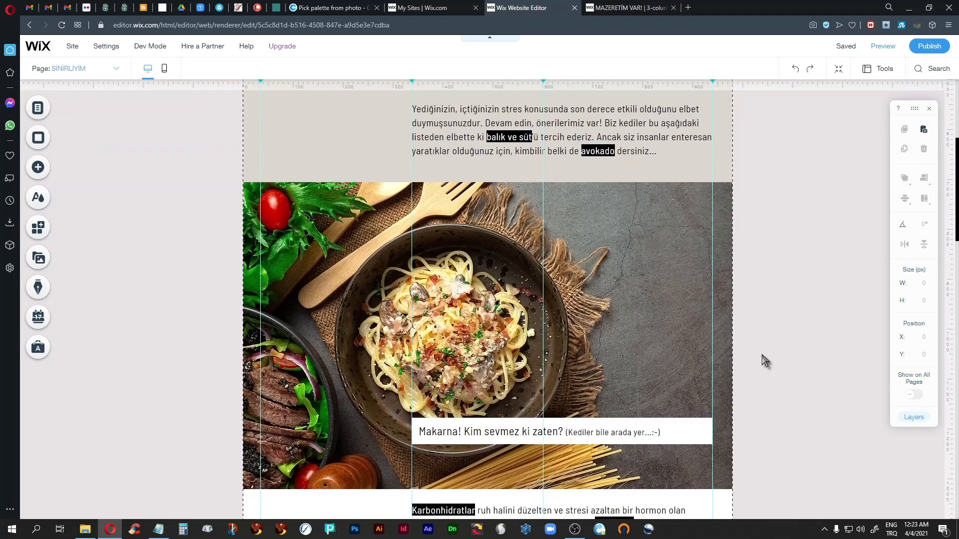
scroll(764, 360, "down", 8)
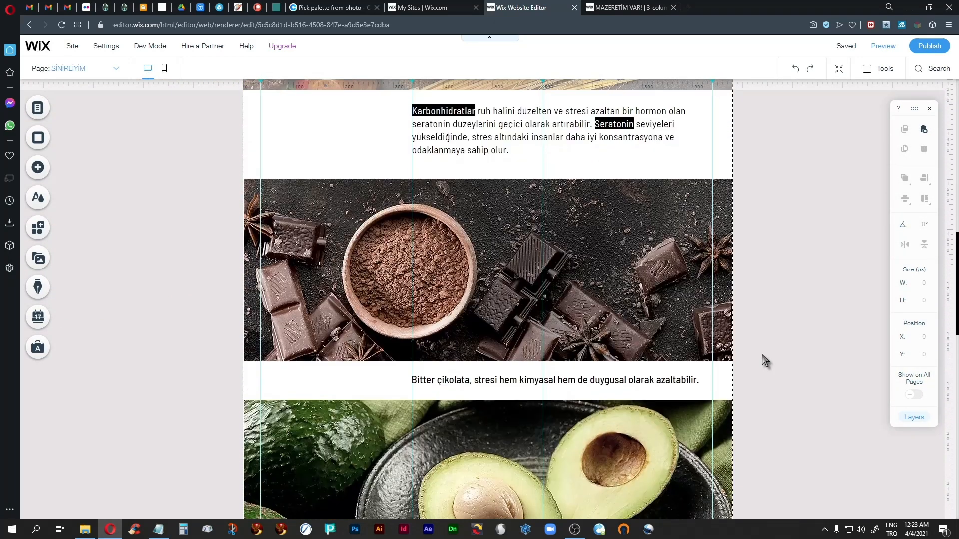
scroll(764, 359, "up", 13)
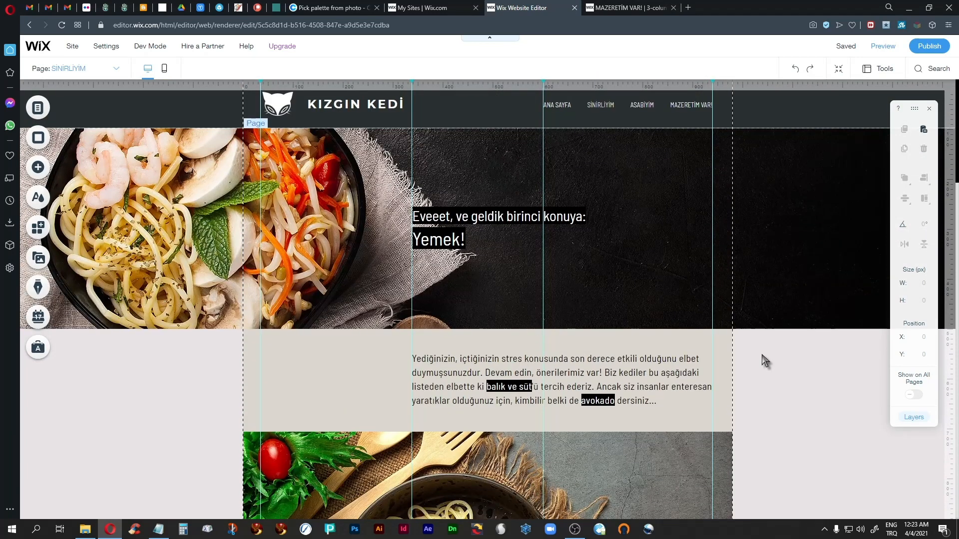
- Examine how the beige intro section, the pasta image and the text below it are laid out on the SİNİRLİYİM page
scroll(764, 360, "down", 5)
scroll(764, 360, "up", 2)
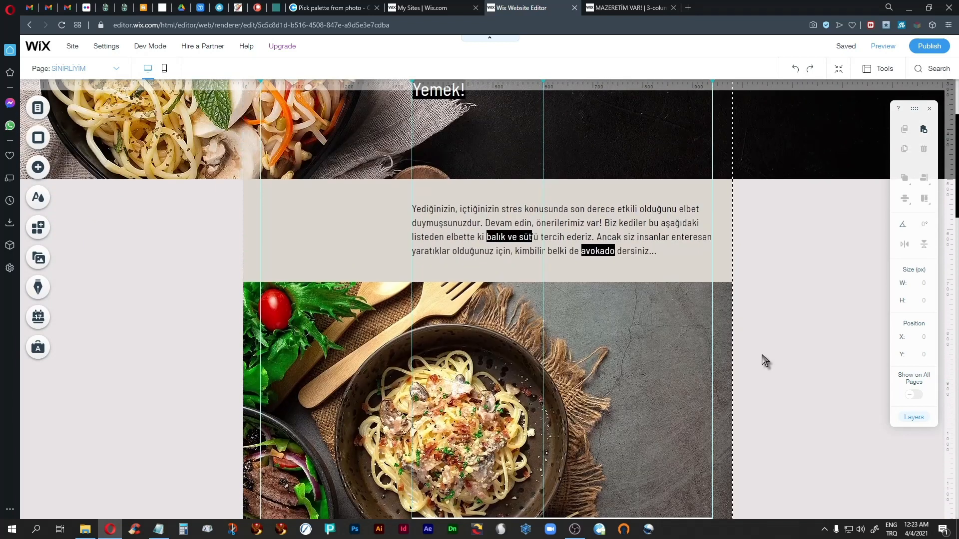
scroll(765, 360, "down", 2)
scroll(764, 360, "up", 3)
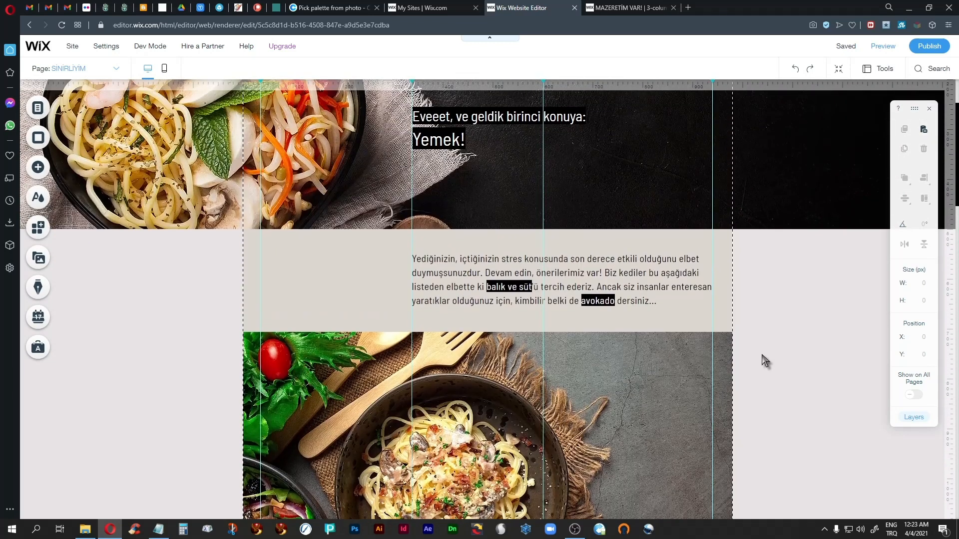
scroll(764, 360, "up", 2)
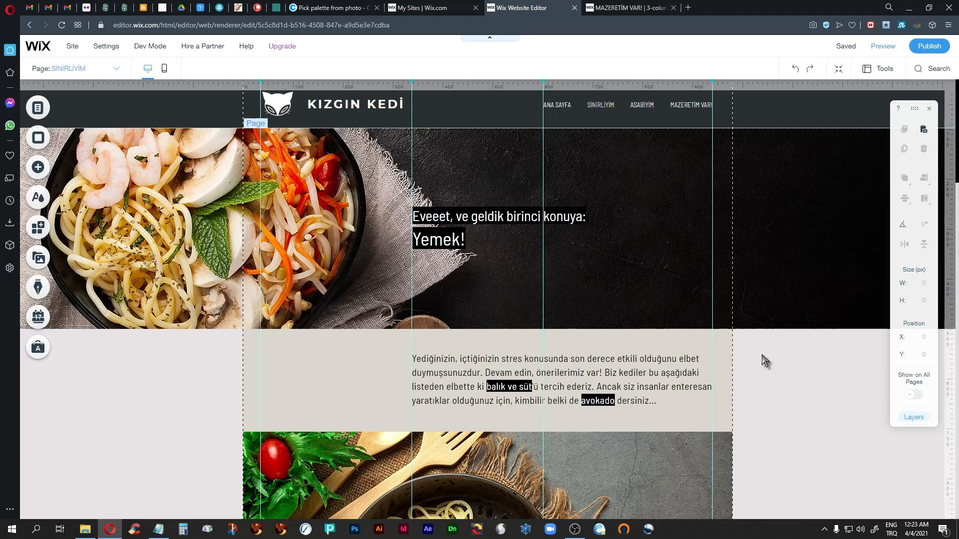
scroll(765, 360, "down", 9)
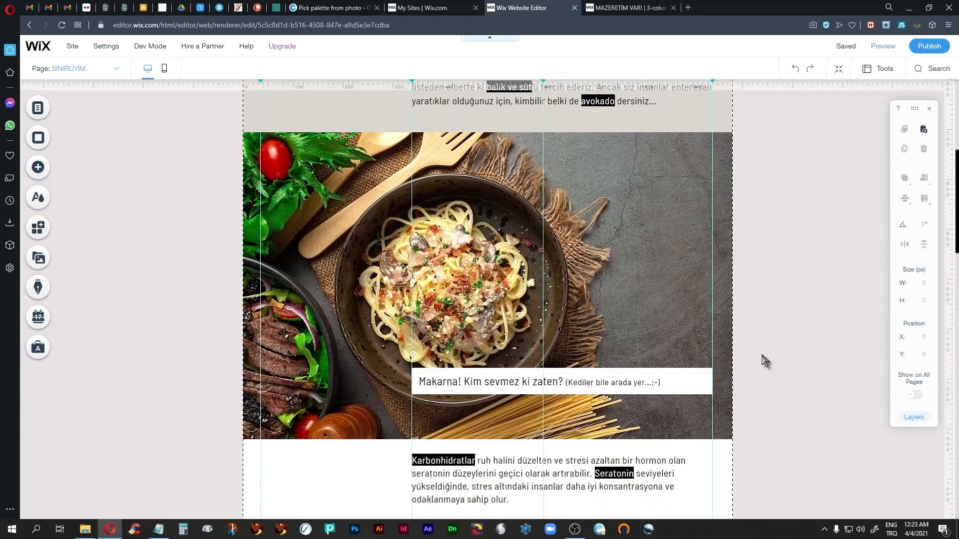
scroll(764, 359, "down", 2)
scroll(765, 360, "up", 11)
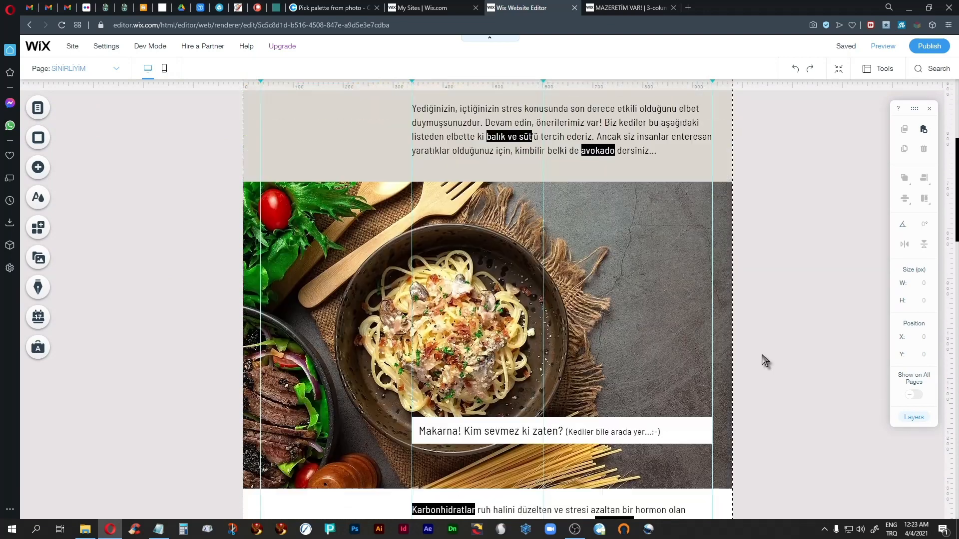
- Move the pasta image below the beige intro section aside to X 642, Y 753, off the white page area
scroll(764, 360, "down", 3)
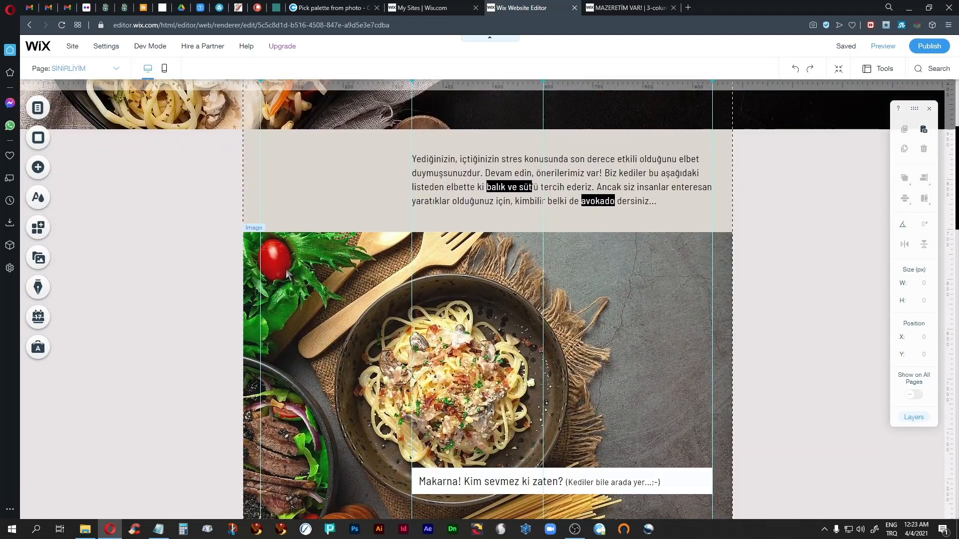
left_click(288, 274)
mouse_move(287, 274)
left_mouse_down()
mouse_move(504, 312)
mouse_move(603, 305)
left_mouse_up()
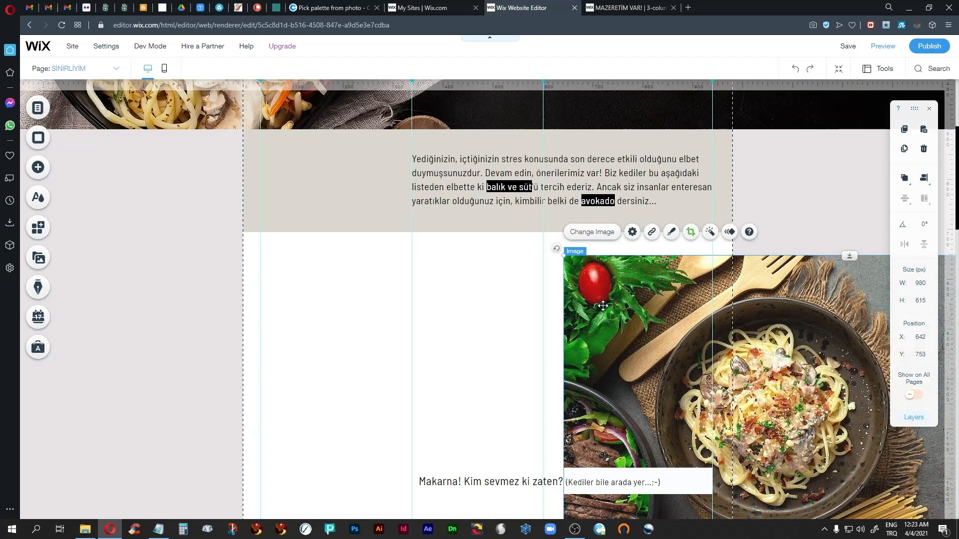
- Undo the pasta image's last move and select the beige intro container above it
key("ctrl+z")
left_click(295, 163)
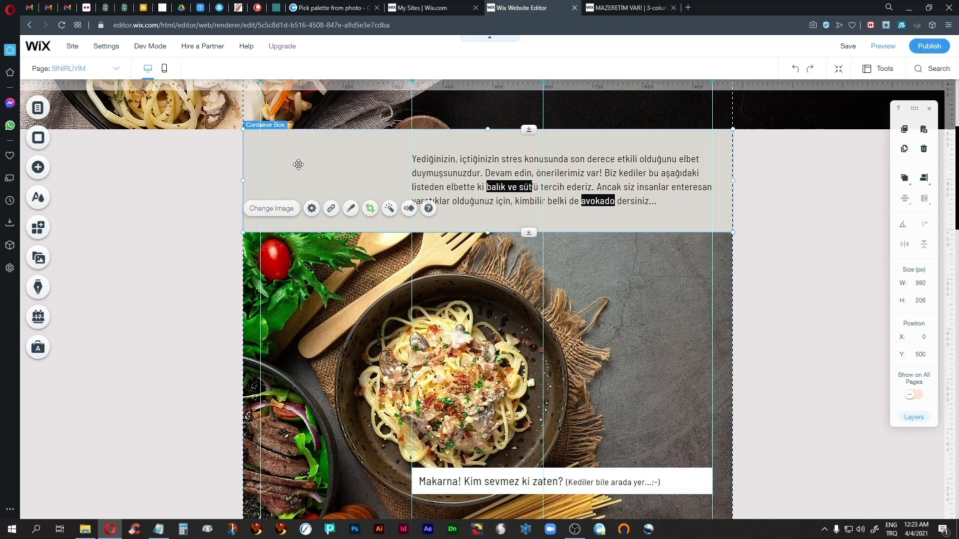
- Move the pasta image aside to about X 695, Y 719, uncovering the white page area beneath it
scroll(167, 279, "down", 4)
scroll(166, 279, "up", 2)
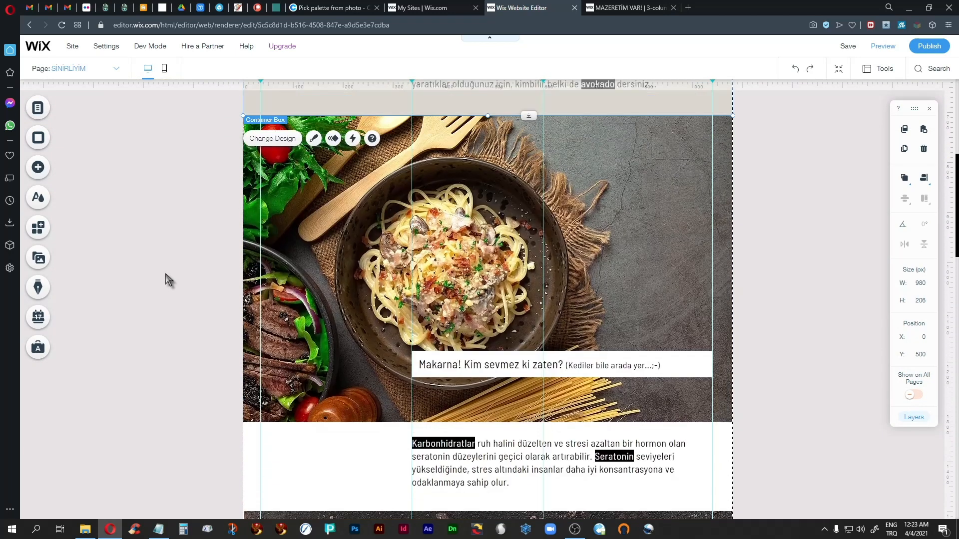
left_click_drag(280, 280, 626, 285)
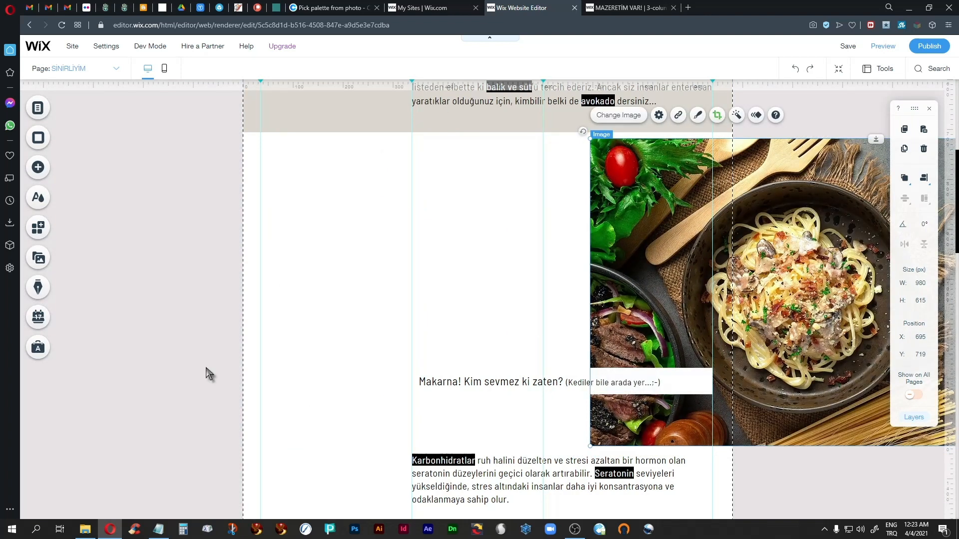
- Look at the theme and custom colors offered for the SİNİRLİYİM page background, then leave the background settings
right_click(198, 219)
left_click(233, 224)
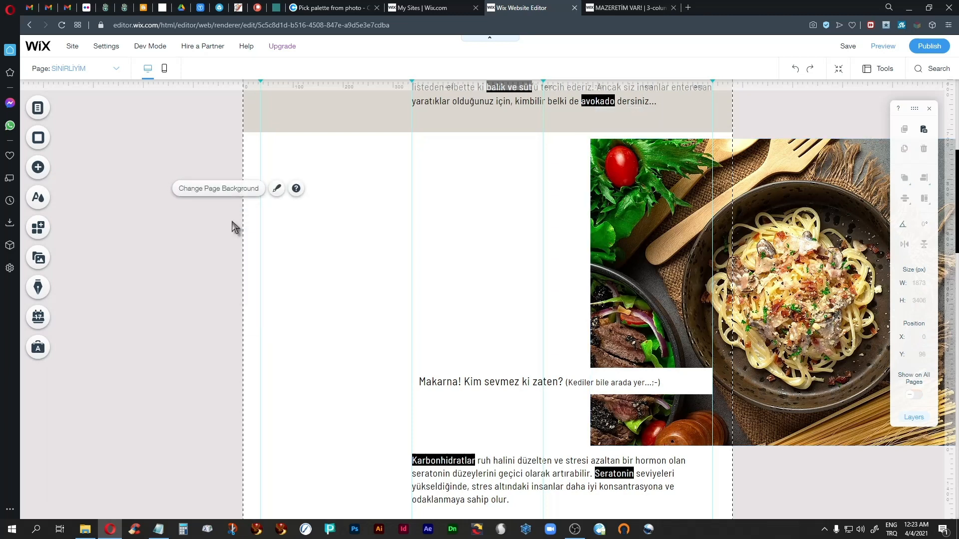
left_click(93, 196)
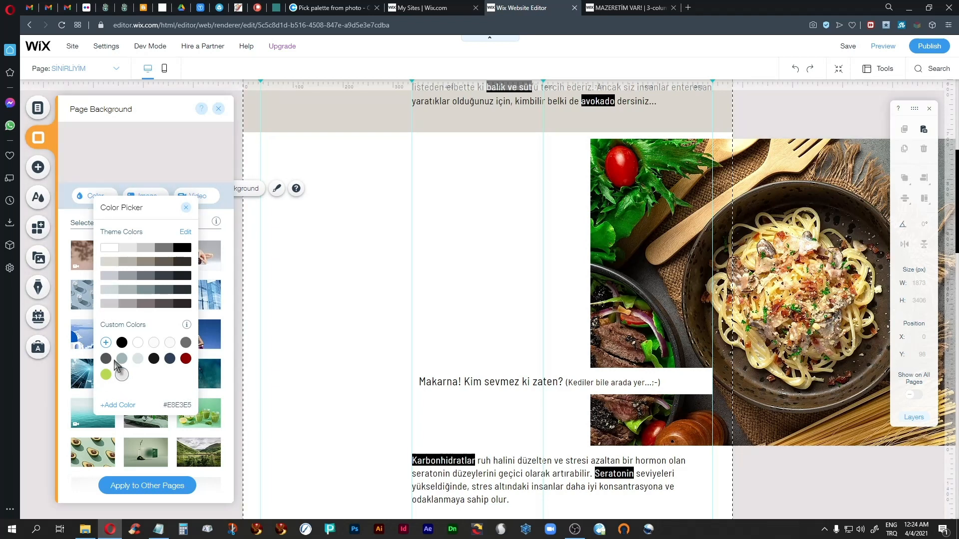
left_click(107, 261)
left_click(187, 209)
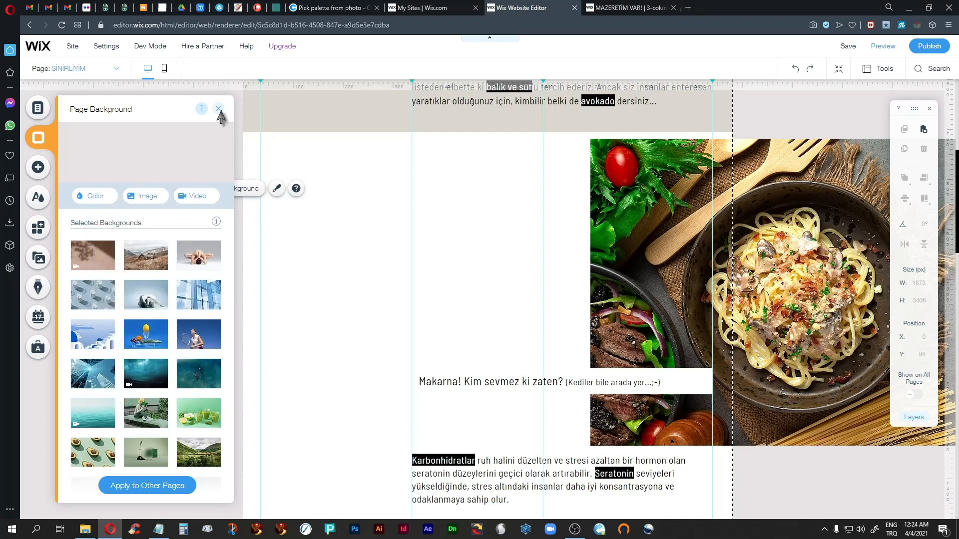
left_click(218, 109)
- Apply the plain white preset to the page design and check its custom fill color and opacity settings
left_click(276, 189)
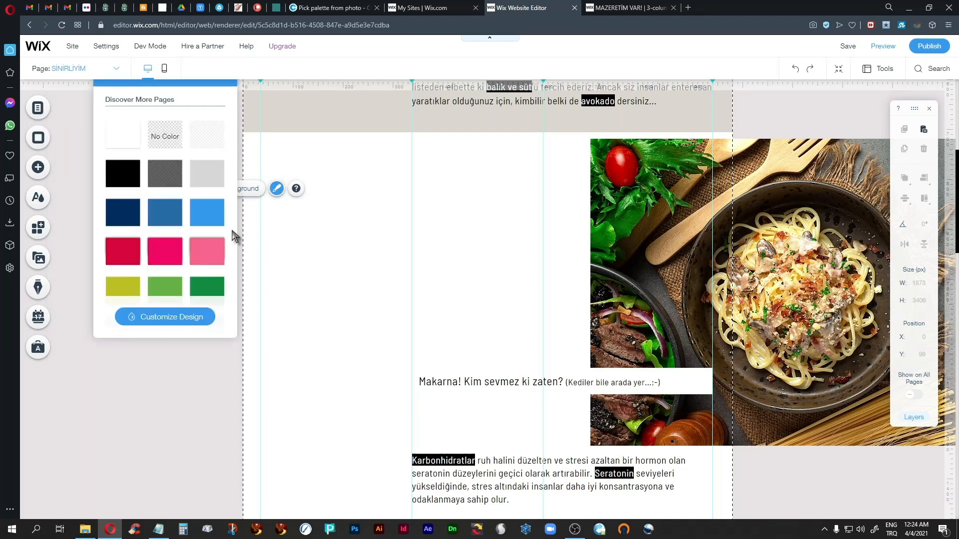
left_click(162, 133)
left_click(118, 141)
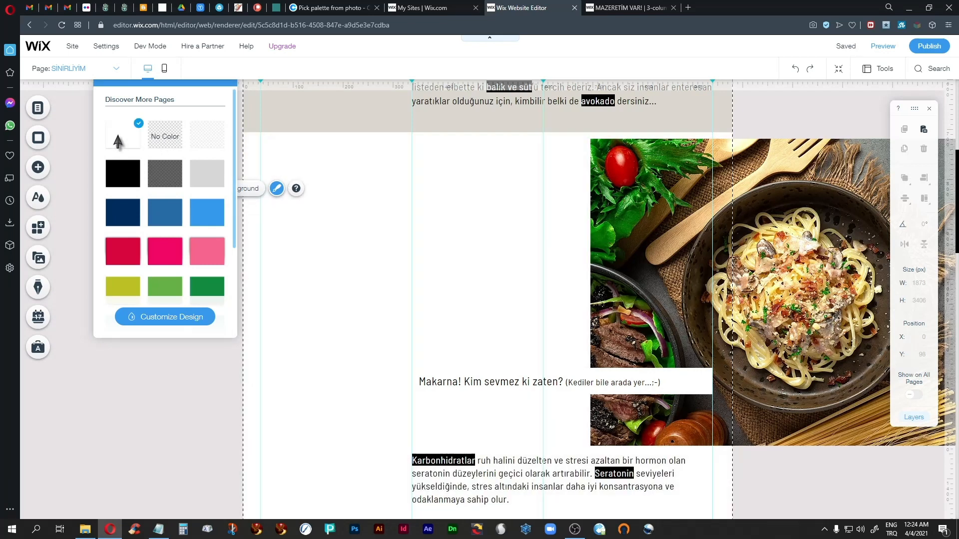
left_click(132, 317)
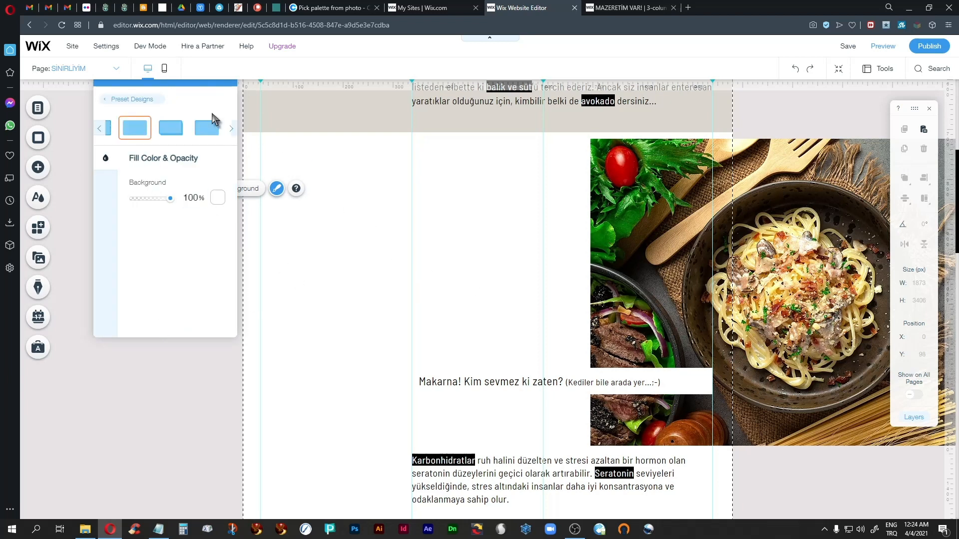
left_click_drag(175, 82, 168, 162)
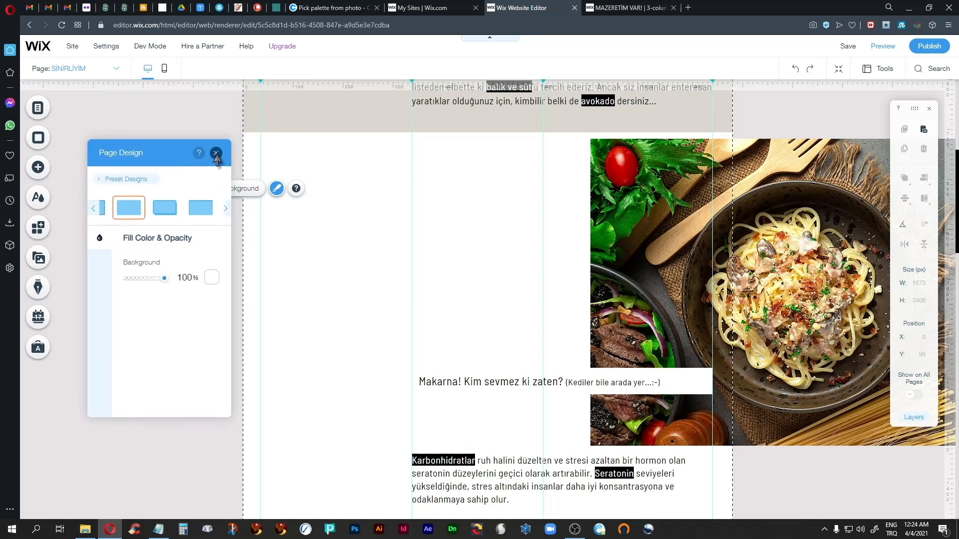
left_click(216, 153)
- Move the pasta image back directly below the beige intro section, at X 0, Y 706
left_click(621, 205)
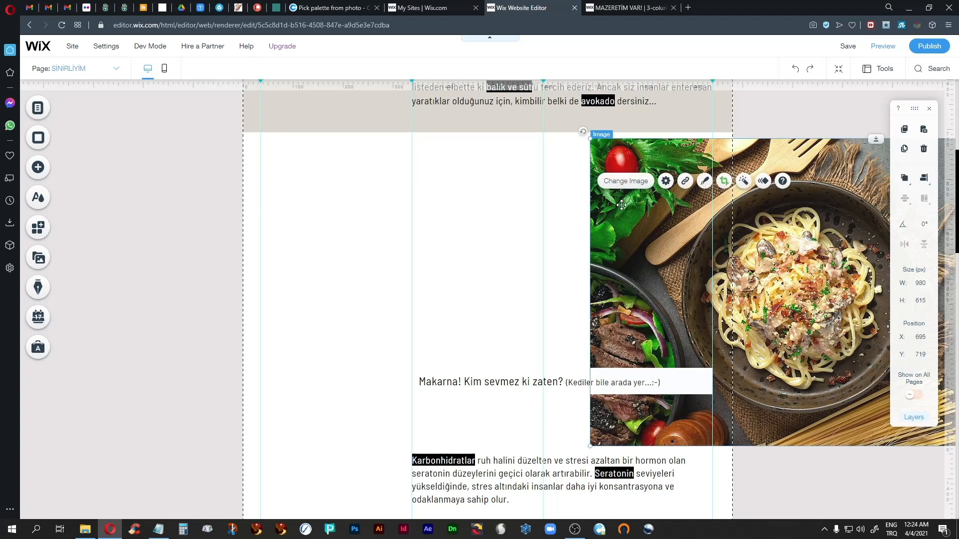
left_click_drag(622, 205, 276, 200)
- Examine how the beige intro, the full-width food images and the white text areas alternate down the page to the milk image
scroll(786, 403, "down", 3)
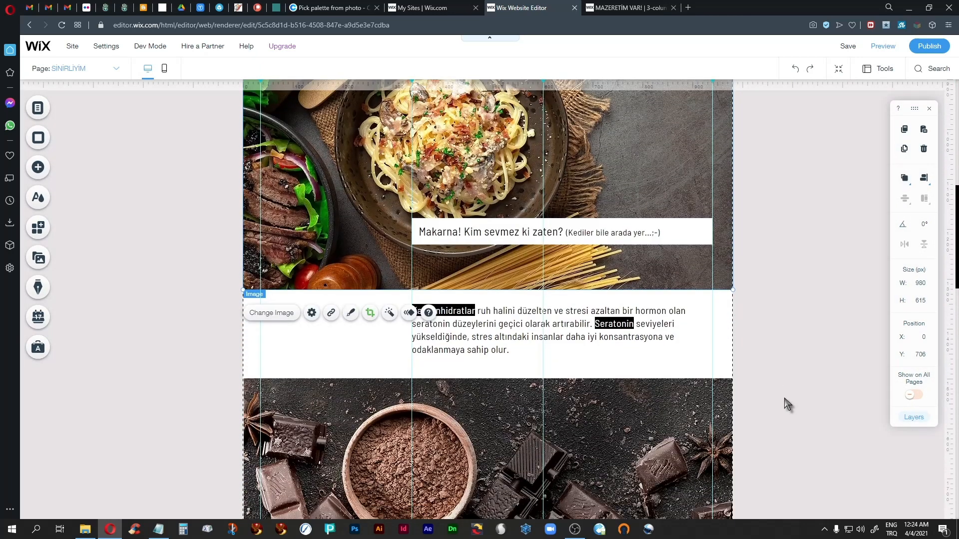
scroll(786, 403, "down", 1)
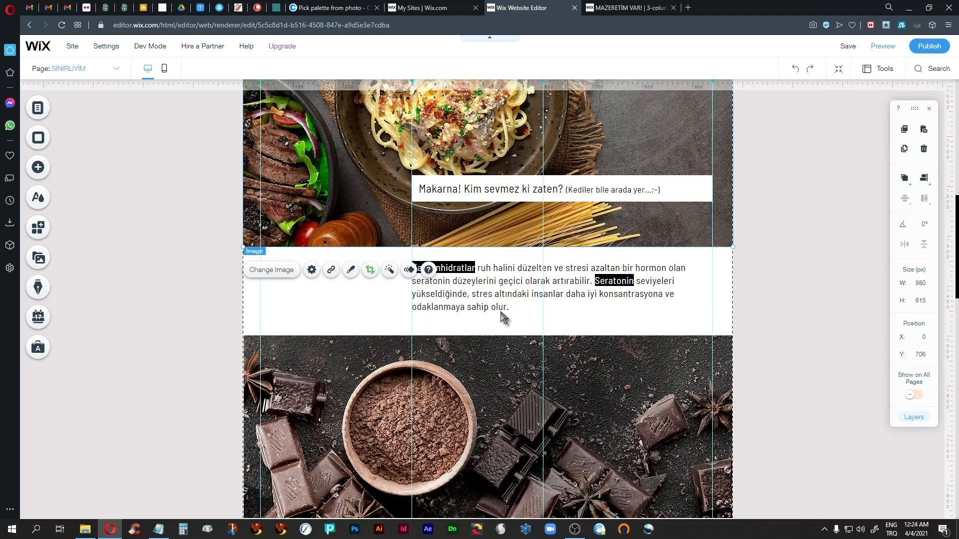
scroll(449, 329, "up", 10)
left_click(287, 358)
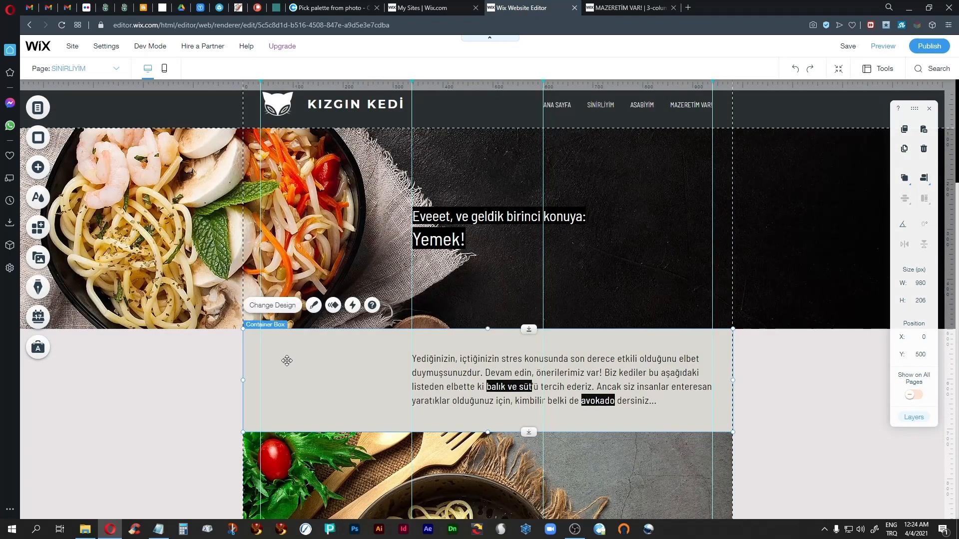
mouse_move(287, 360)
left_mouse_down()
mouse_move(644, 364)
mouse_move(289, 357)
left_mouse_up()
scroll(697, 433, "down", 10)
scroll(698, 434, "down", 10)
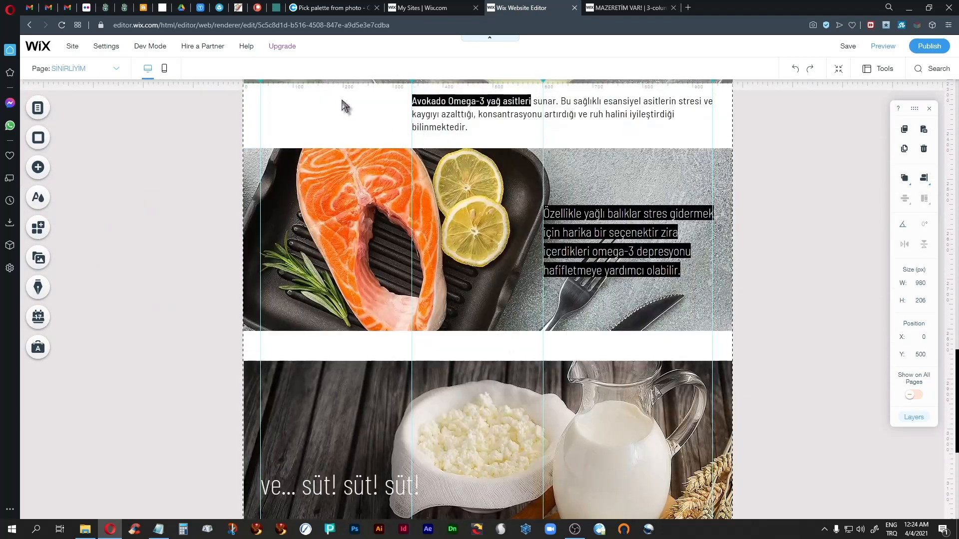
scroll(550, 392, "down", 5)
scroll(550, 392, "up", 15)
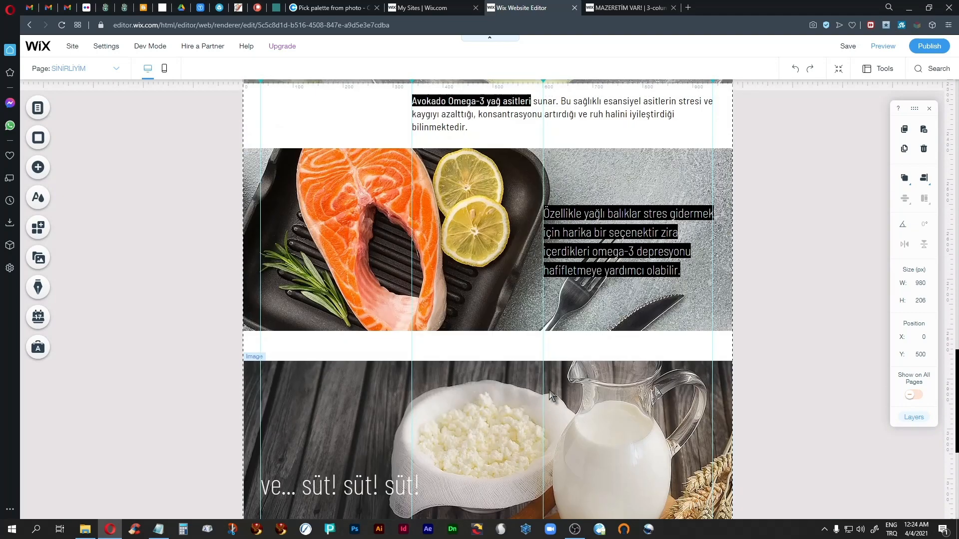
scroll(550, 390, "up", 4)
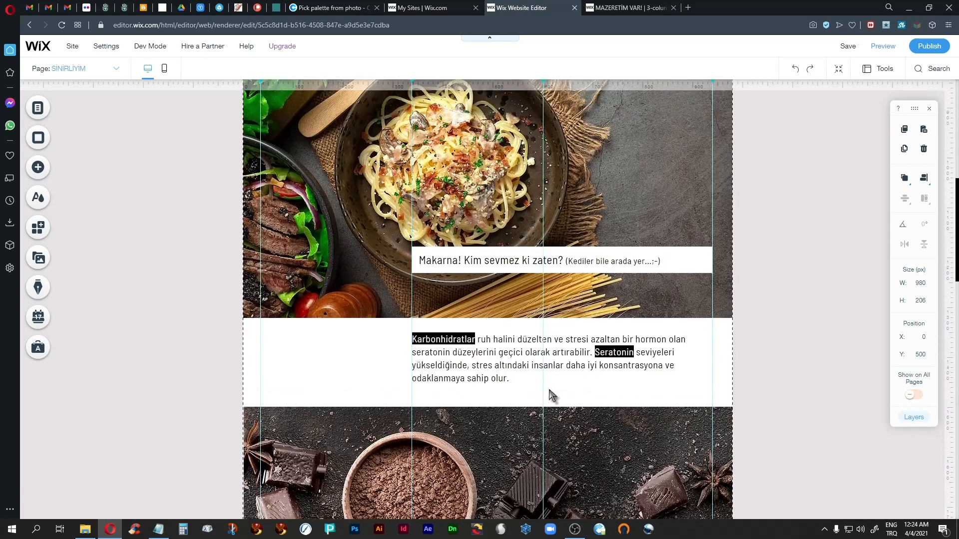
scroll(549, 390, "down", 2)
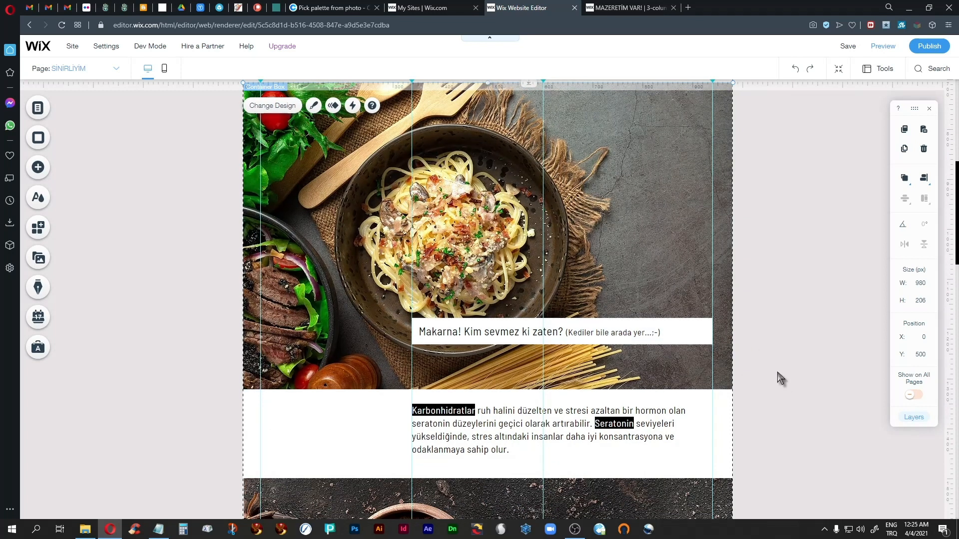
scroll(781, 378, "up", 3)
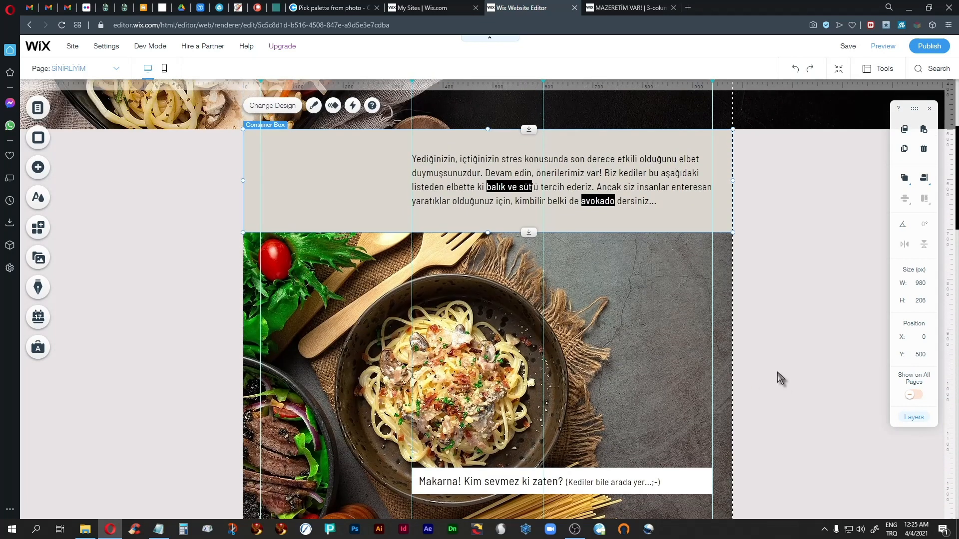
scroll(781, 378, "down", 7)
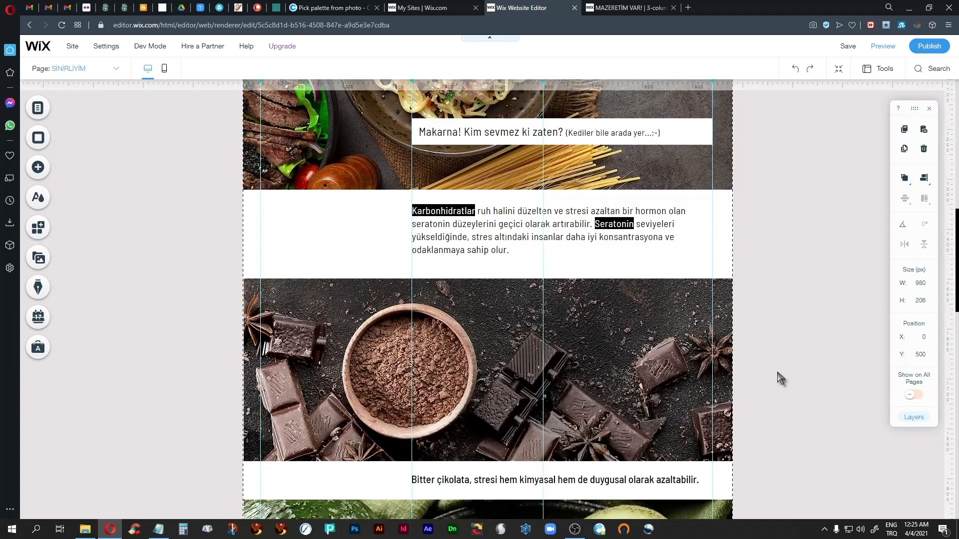
scroll(780, 378, "up", 3)
- Move the "Makarna! Kim sevmez ki zaten?" caption text up out of its white box onto the pasta image, to Y 1065
left_click(700, 283)
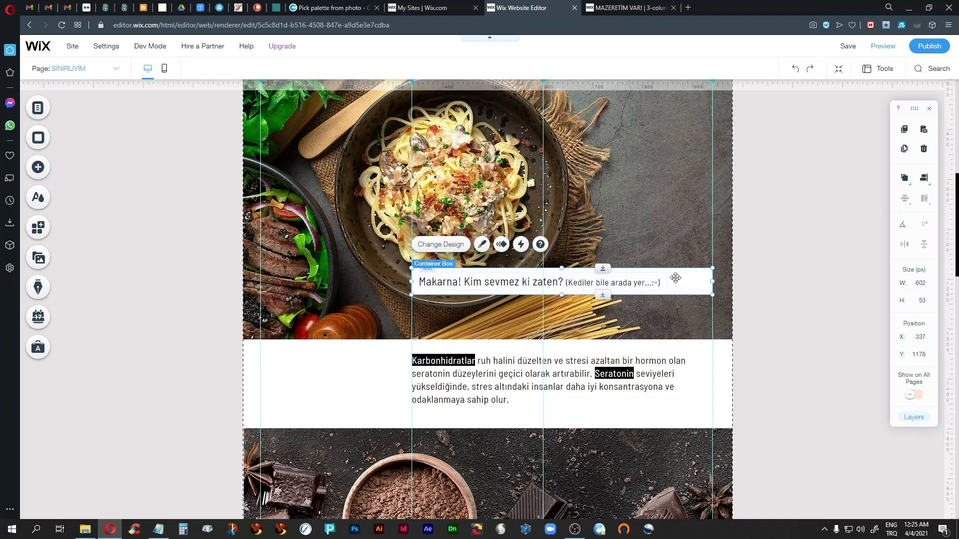
left_click(788, 314)
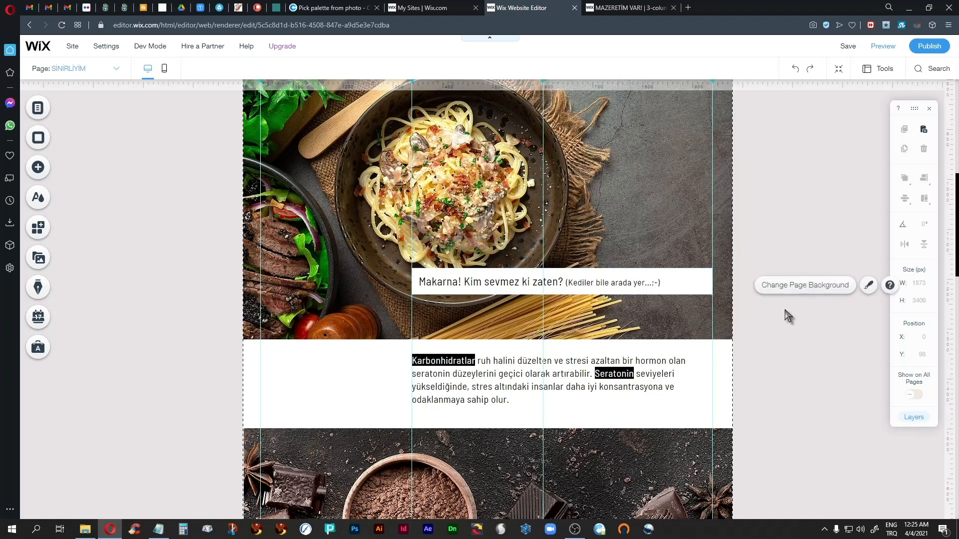
left_click(524, 283)
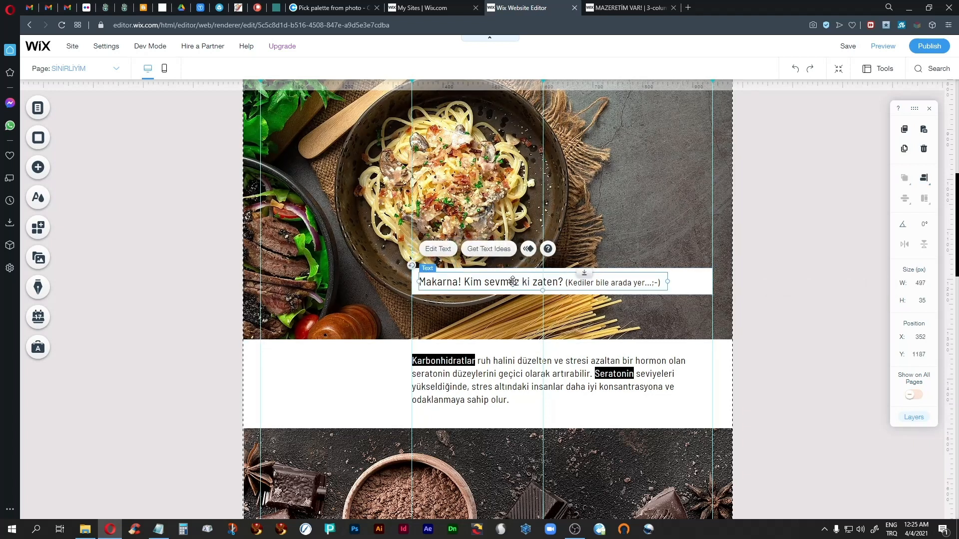
left_click_drag(505, 283, 505, 222)
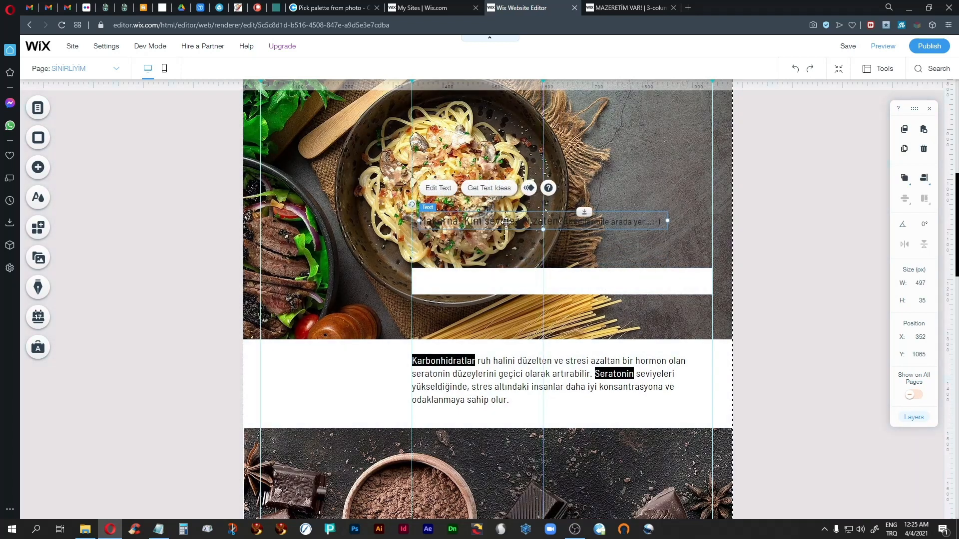
- Color the whole pasta caption text white (#FFFFFF) and set its font size to 36 px
left_click(439, 189)
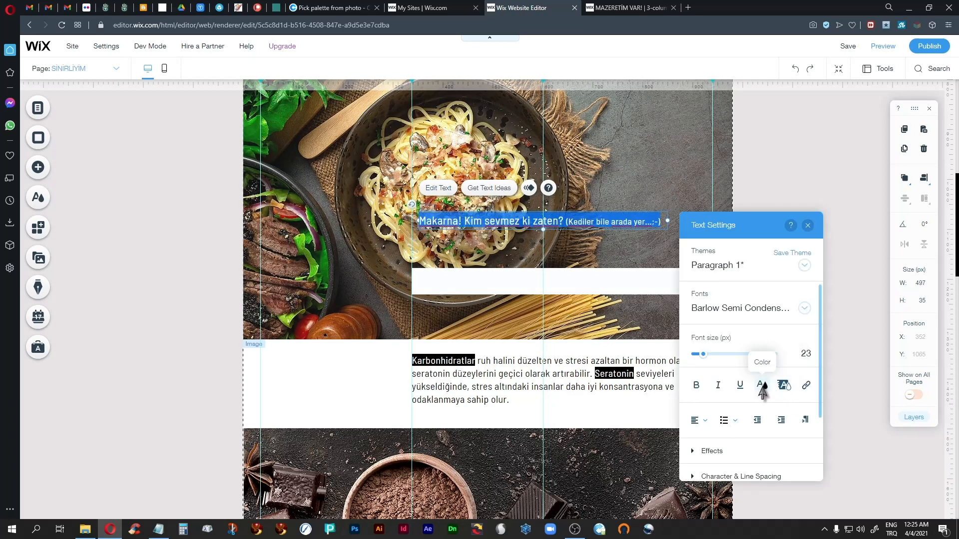
left_click(762, 390)
left_click(687, 301)
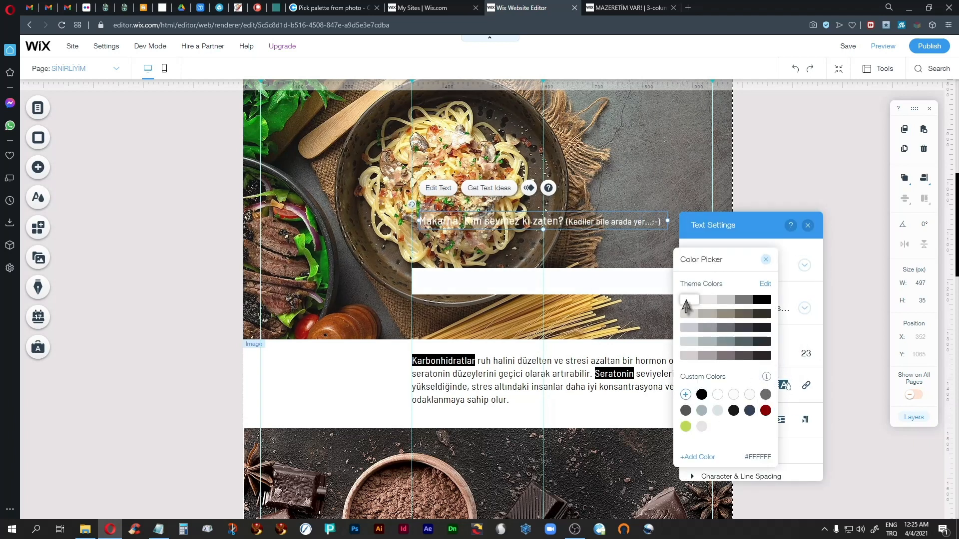
left_click(766, 260)
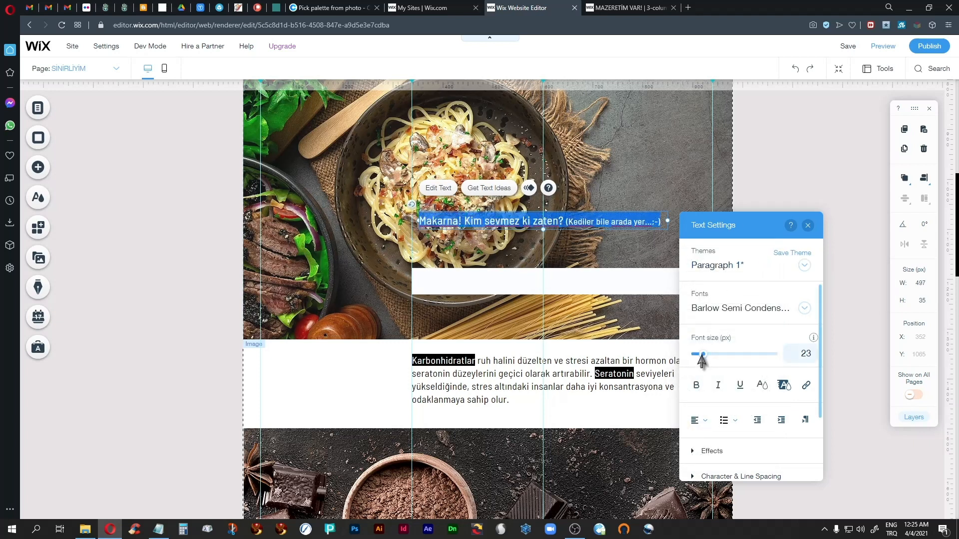
left_click_drag(702, 356, 709, 357)
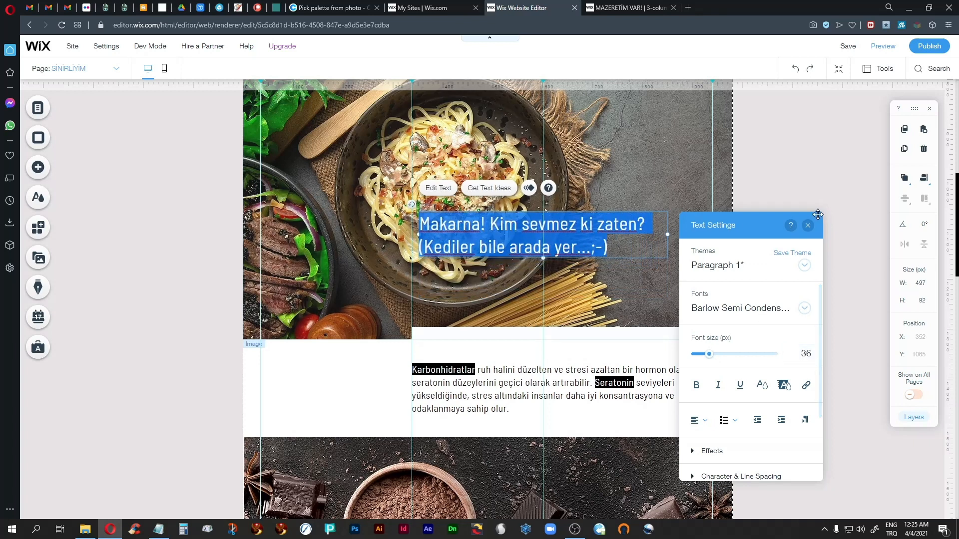
left_click(807, 226)
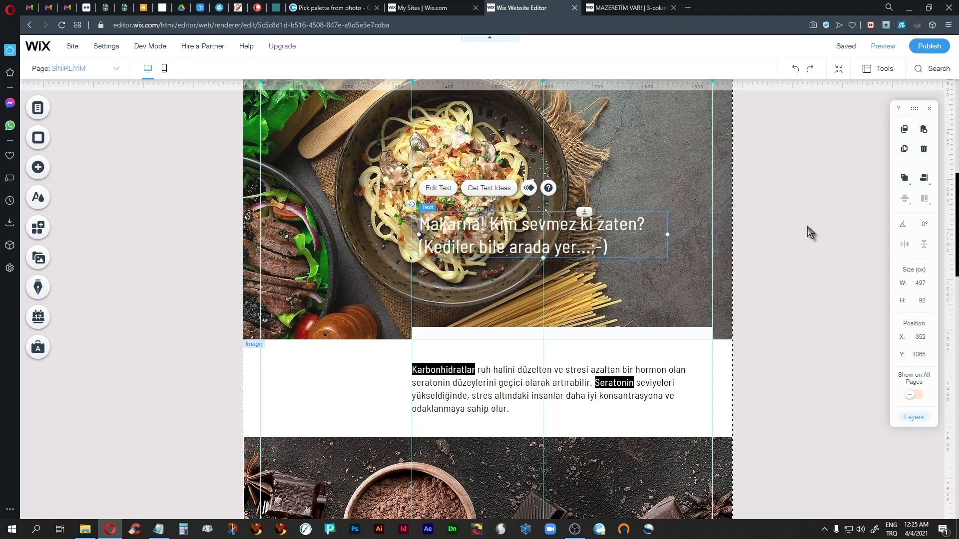
- Undo the pasta caption's size, color and position changes and select its white container box
key("ctrl+z")
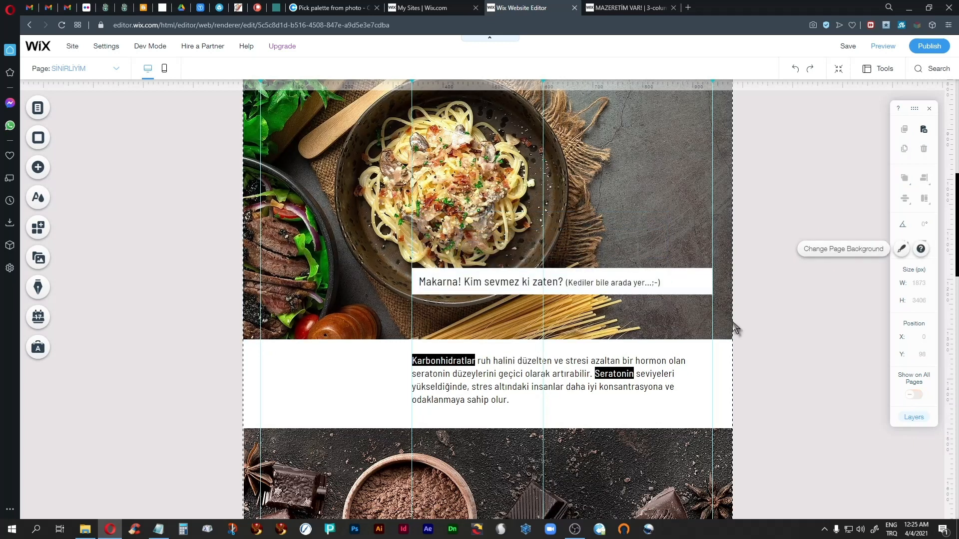
left_click(707, 285)
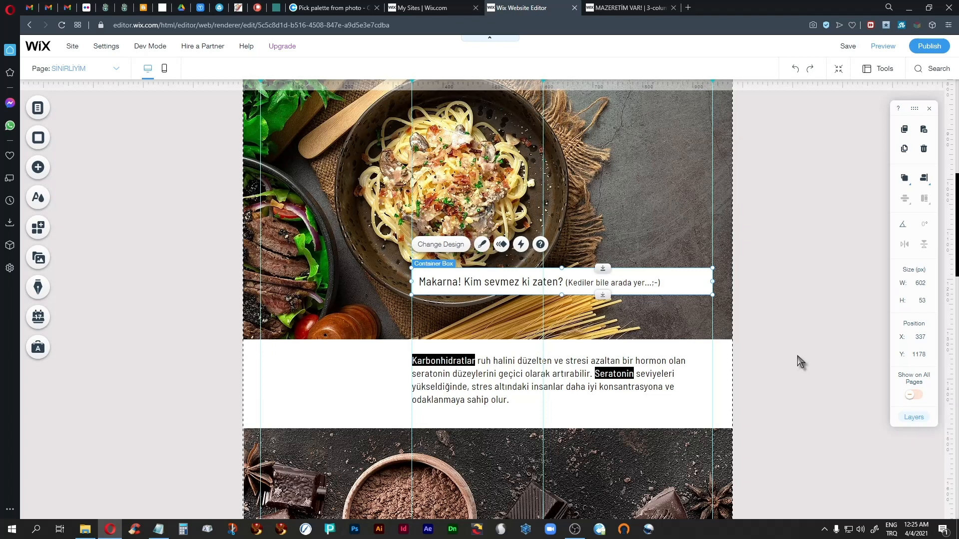
- Examine the text placement around the chocolate, avocado and salmon images further down the page
scroll(800, 361, "down", 4)
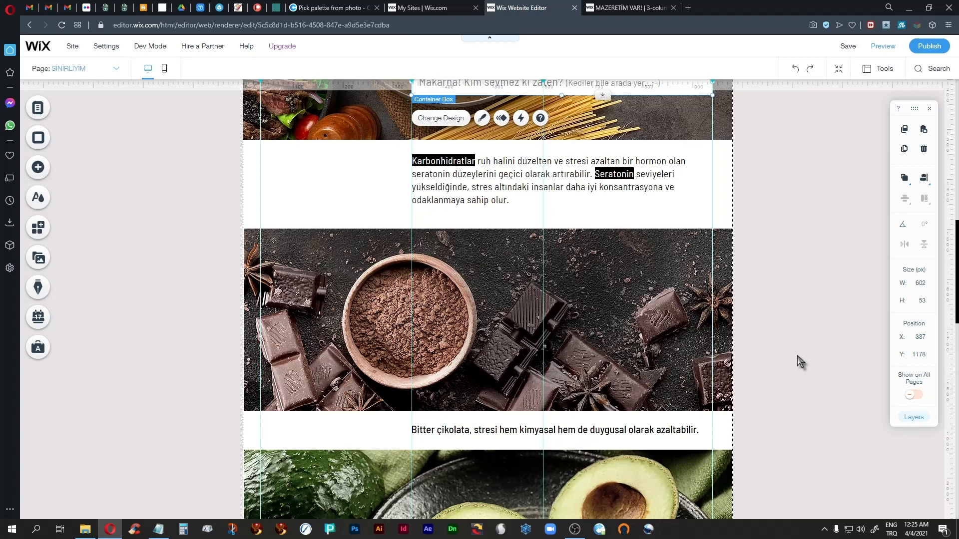
scroll(800, 361, "down", 2)
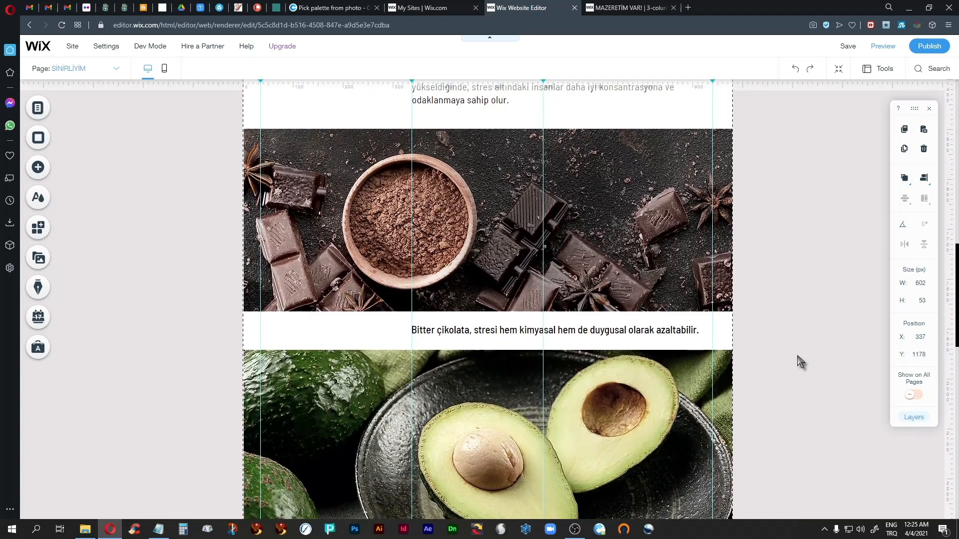
scroll(800, 361, "down", 5)
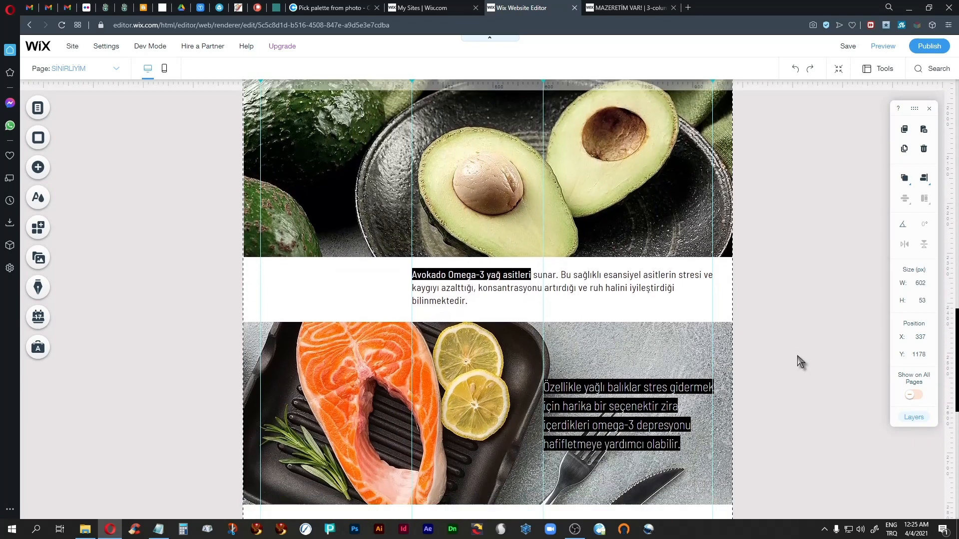
scroll(800, 361, "down", 1)
scroll(800, 361, "up", 3)
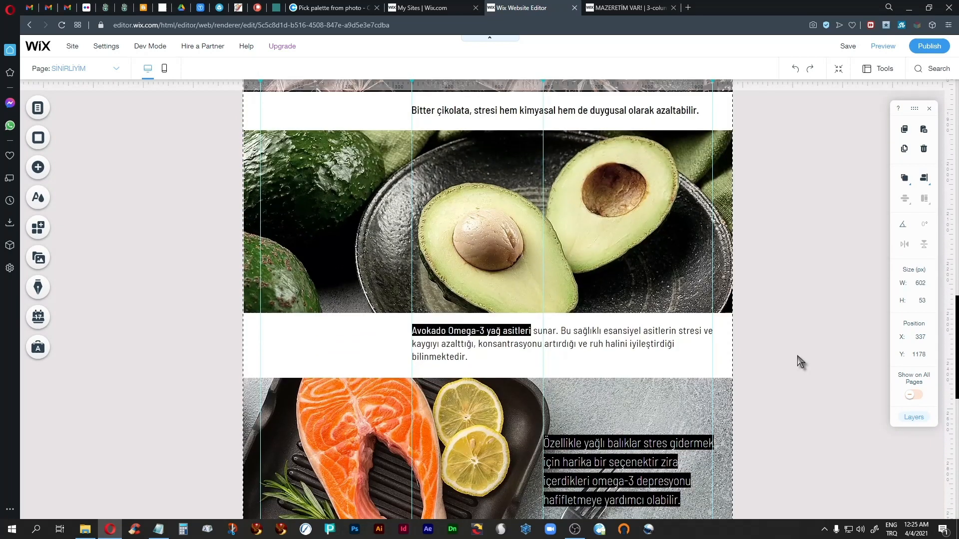
- Examine the "ve... süt! süt! süt!" text laid over the dark wooden area of the milk image
scroll(800, 361, "down", 4)
scroll(799, 361, "down", 3)
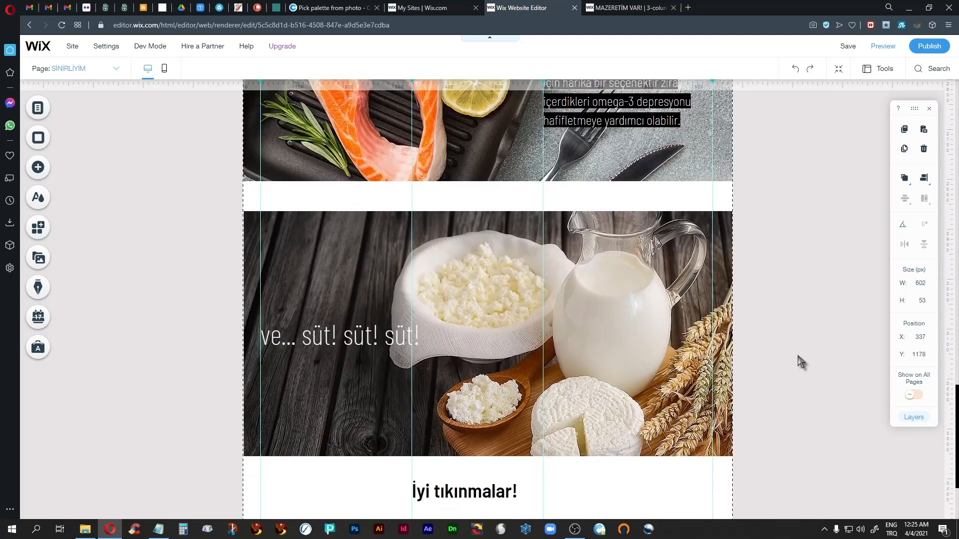
left_click(344, 345)
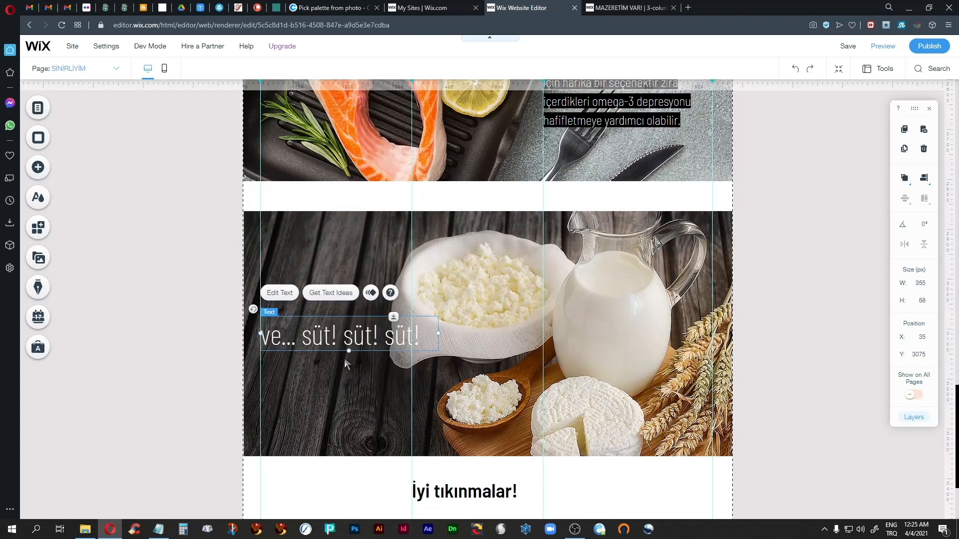
left_click(324, 378)
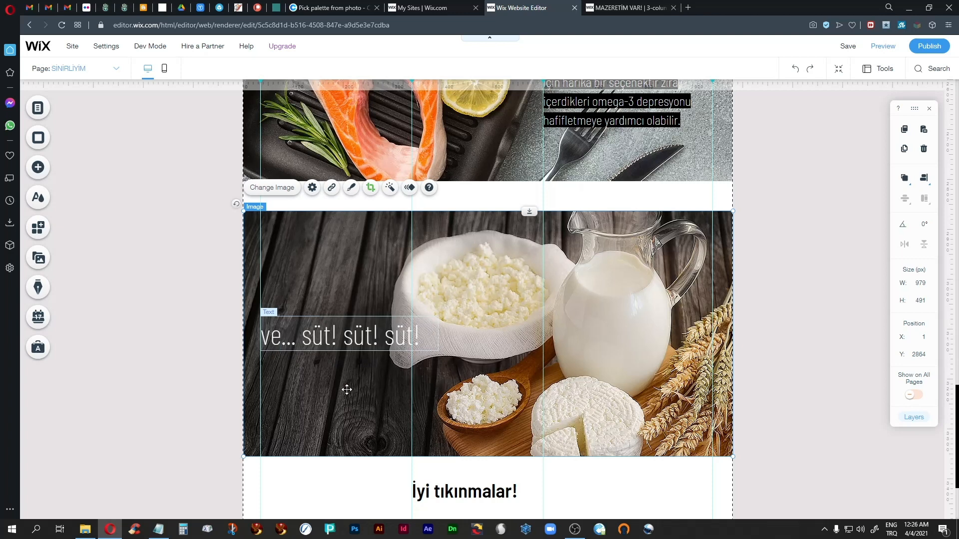
scroll(347, 390, "up", 1)
left_click(796, 400)
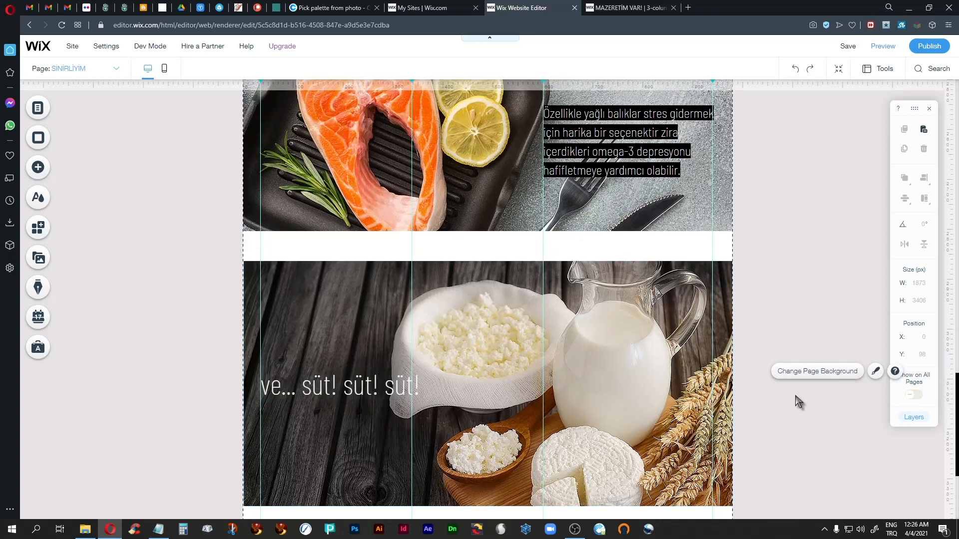
scroll(798, 456, "up", 2)
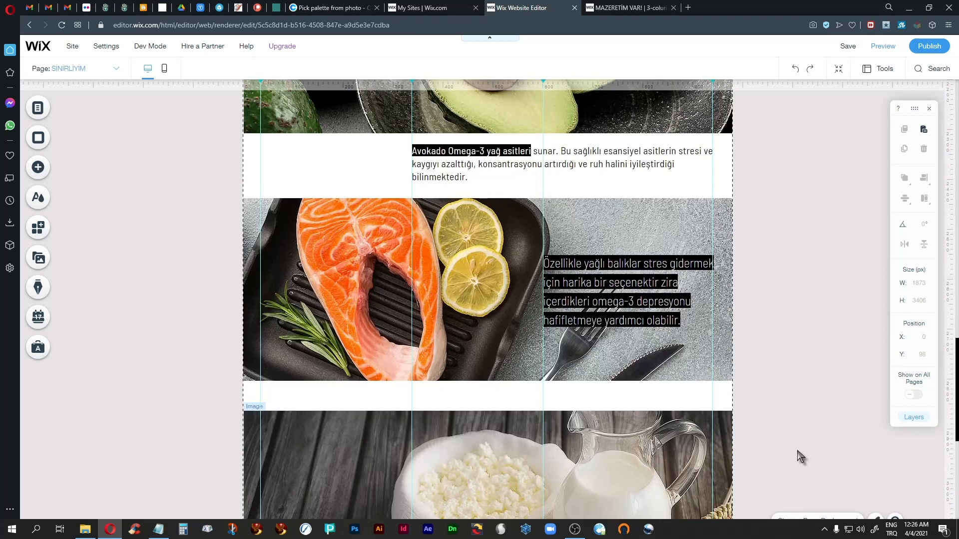
- Remove the black highlight color behind the salmon image's "Özellikle yağlı balıklar" text
left_click(575, 265)
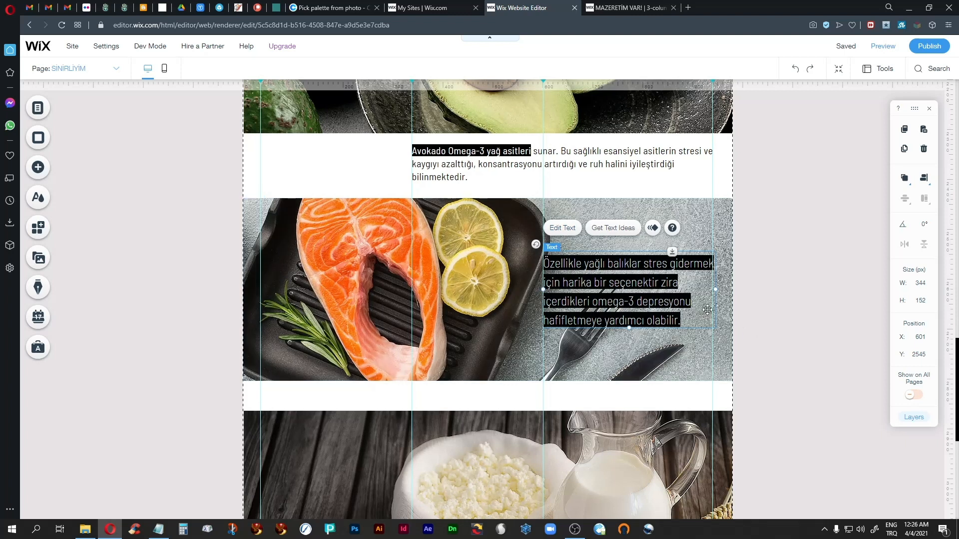
left_click(564, 228)
left_click(832, 264)
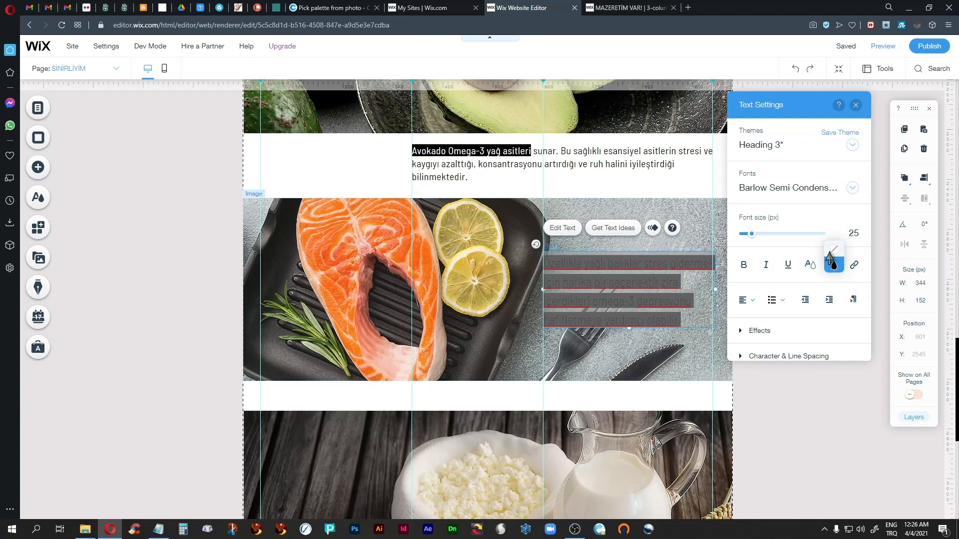
left_click(833, 250)
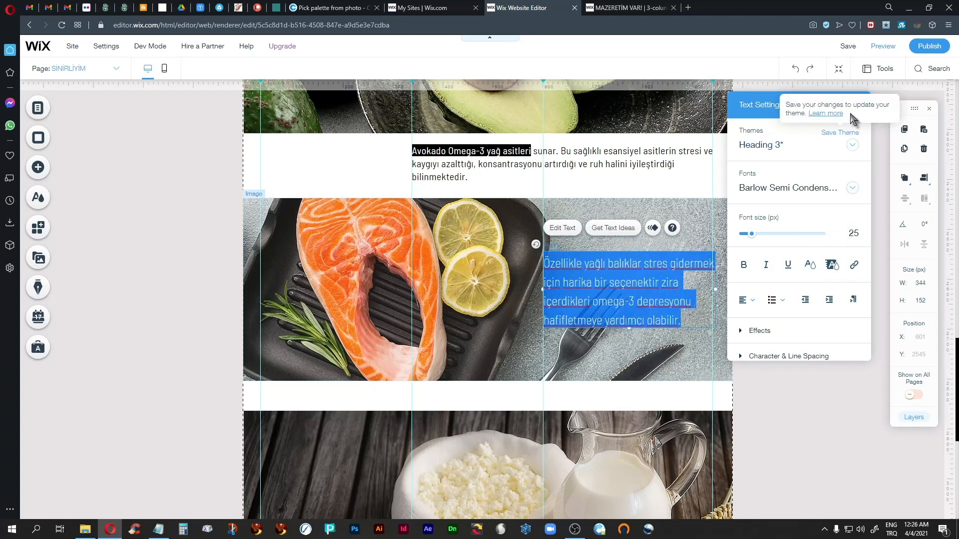
left_click(855, 110)
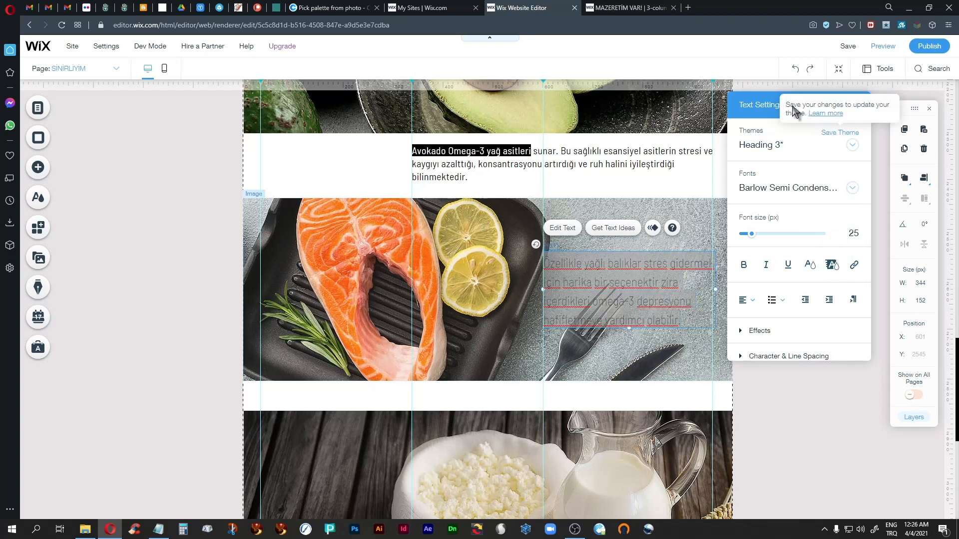
left_click_drag(790, 104, 760, 127)
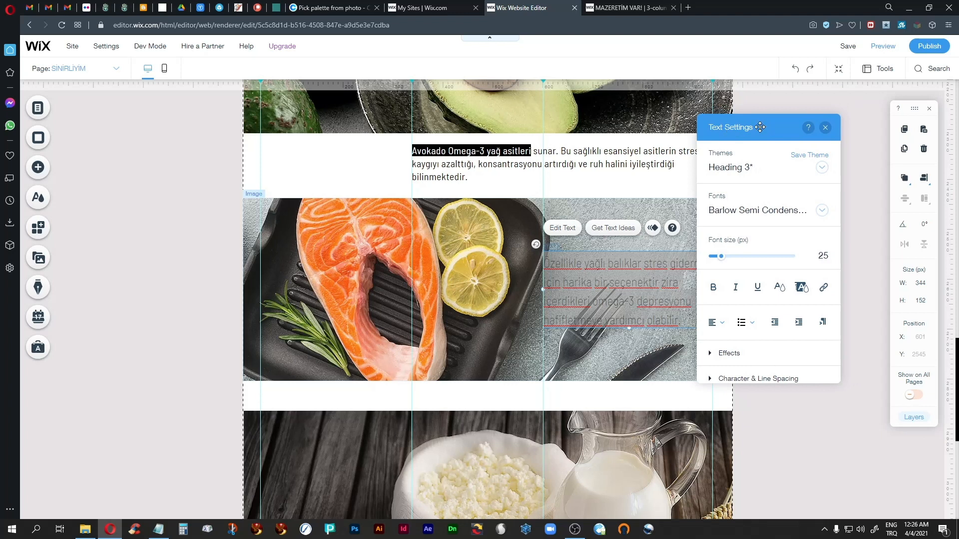
left_click(825, 128)
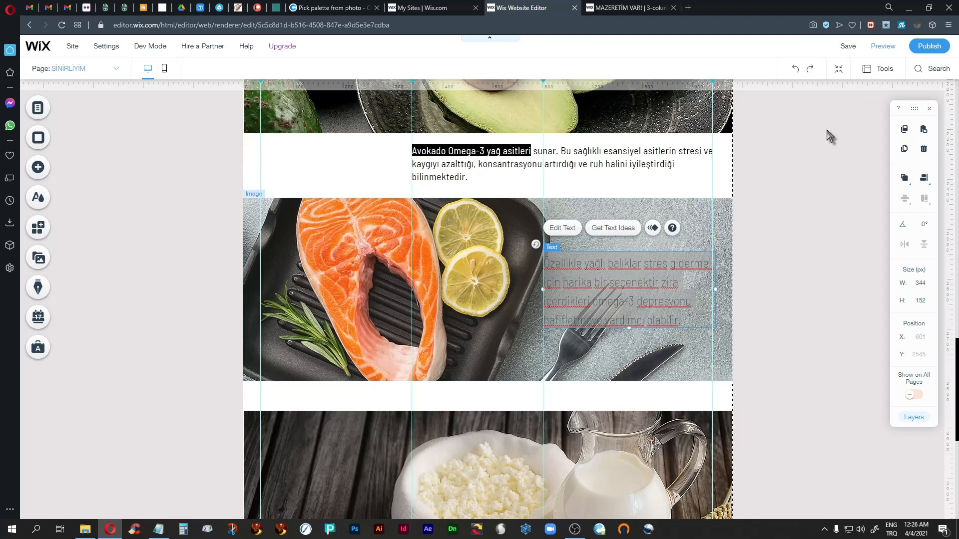
- Set the salmon image text's font to Barlow Semi Condensed Extra Bold
left_click(563, 228)
left_click(851, 189)
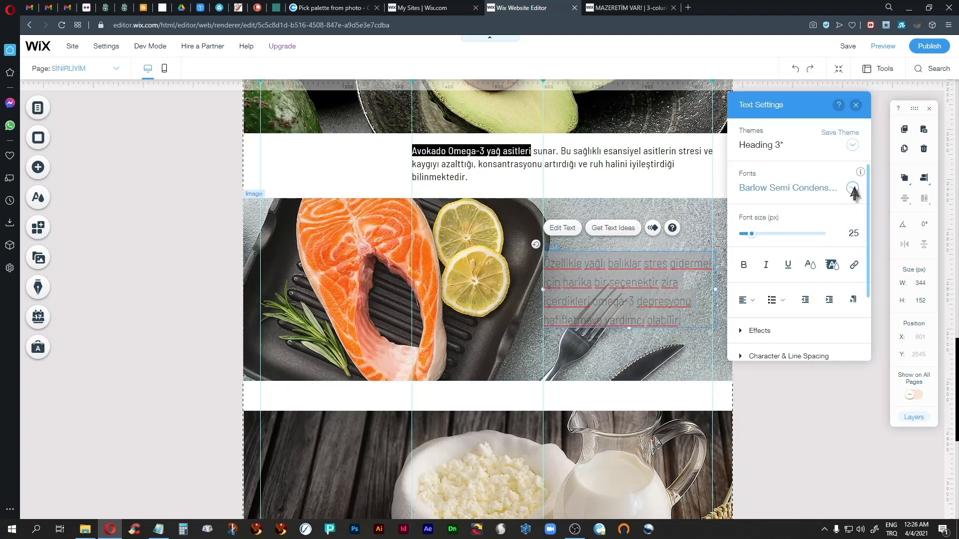
scroll(802, 298, "up", 3)
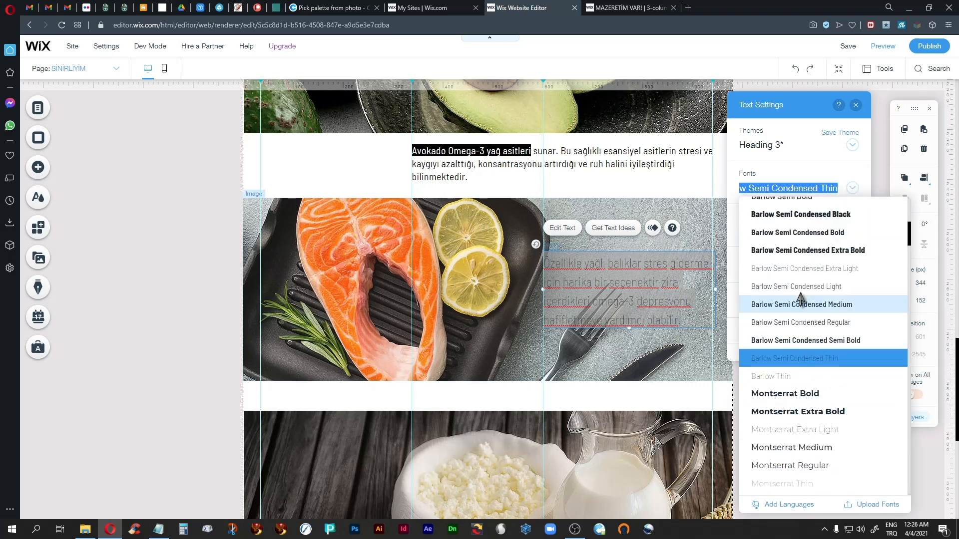
left_click(813, 251)
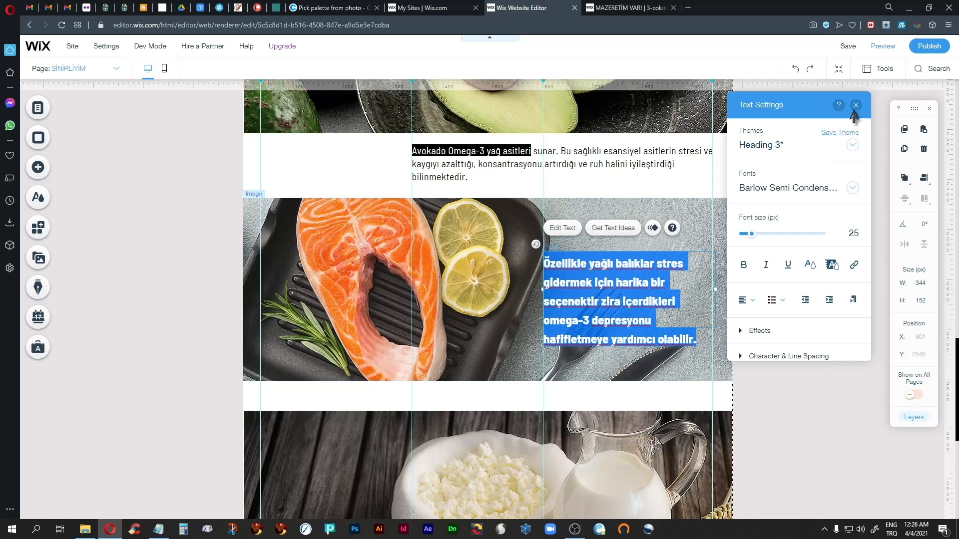
left_click(855, 106)
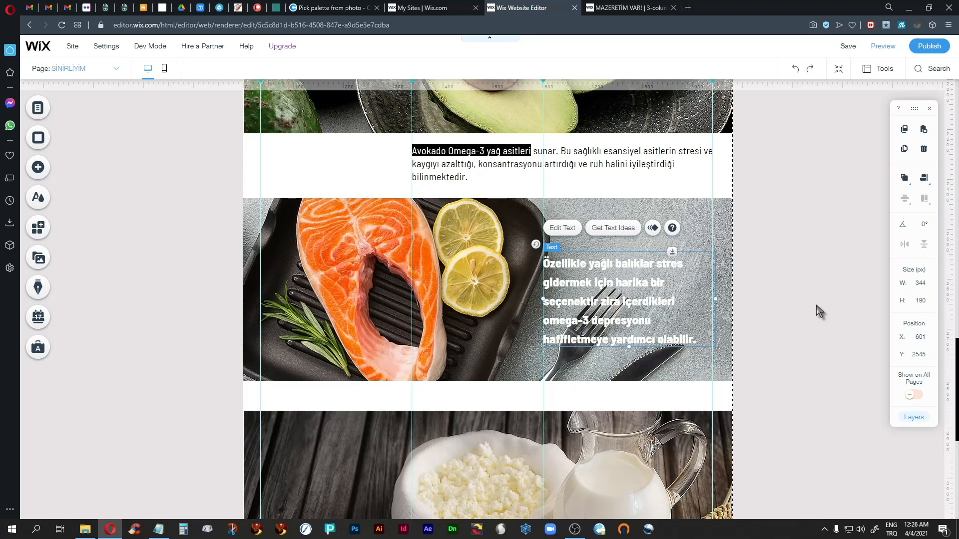
- Undo the salmon text's font and highlight changes and deselect the text
key("ctrl+z")
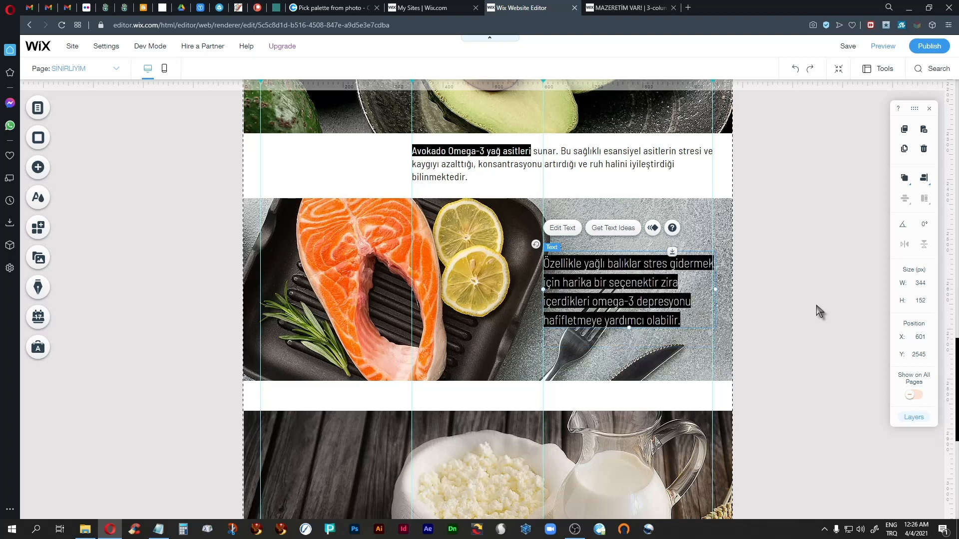
left_click(820, 312)
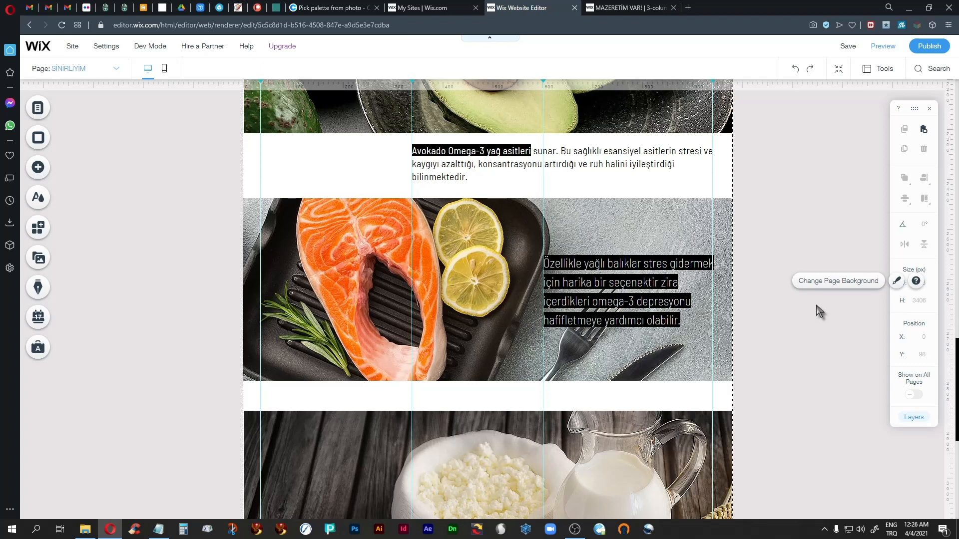
- Examine how the text blocks sit between and over the pasta, chocolate, avocado, salmon and milk images along the page
scroll(820, 311, "up", 7)
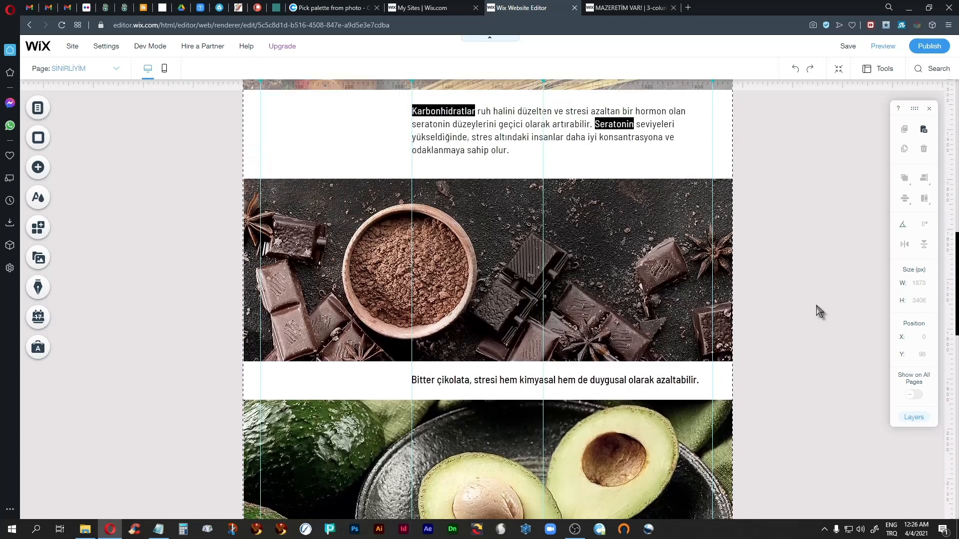
scroll(820, 311, "up", 3)
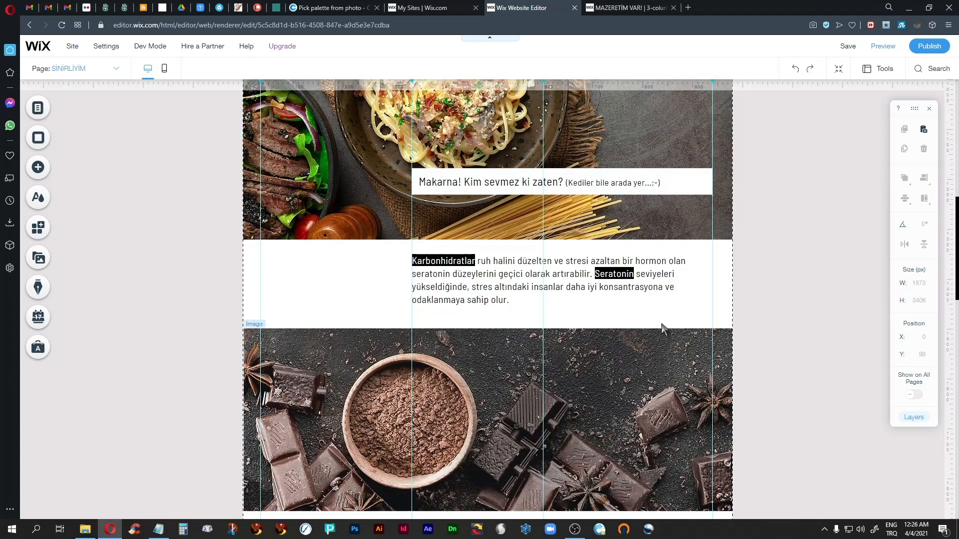
scroll(661, 325, "down", 5)
left_click(441, 149)
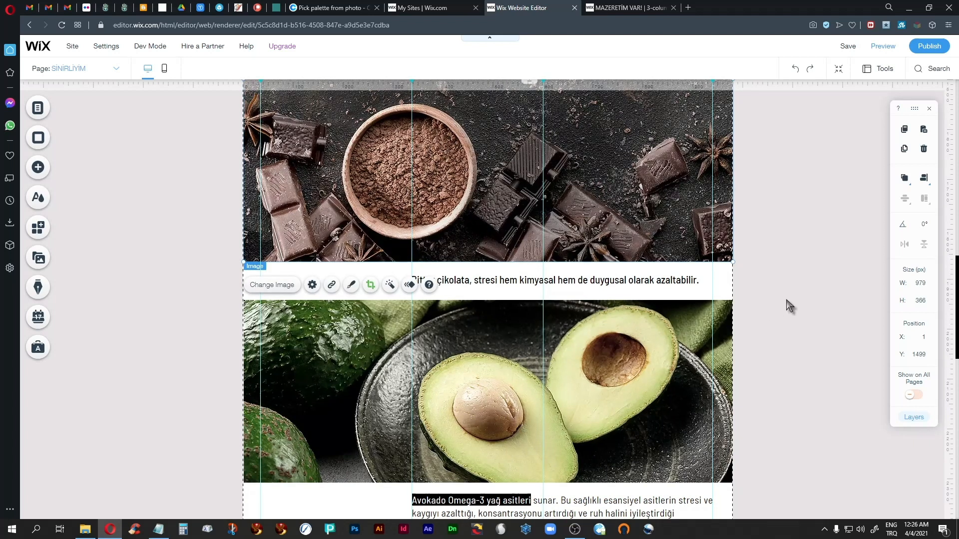
left_click(819, 297)
scroll(823, 333, "up", 2)
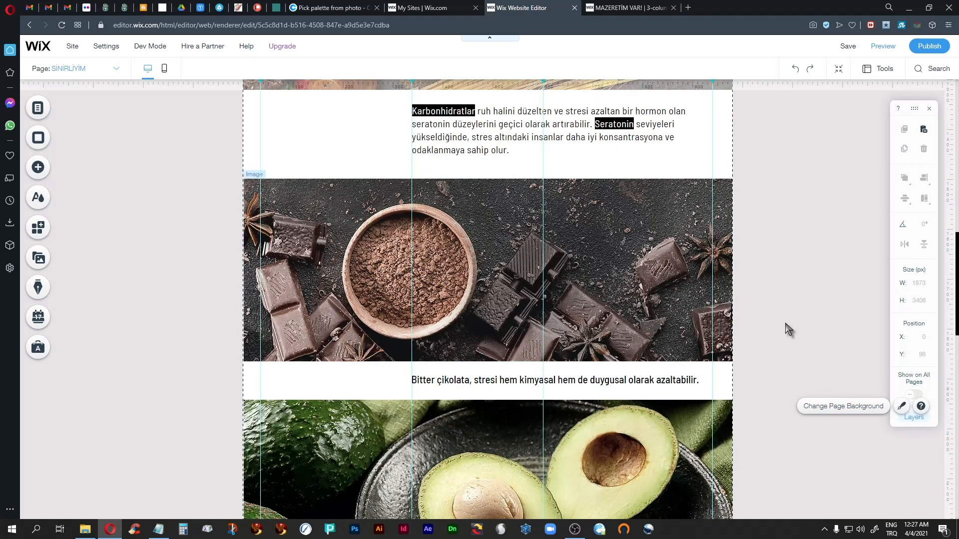
scroll(788, 329, "up", 2)
scroll(789, 330, "up", 2)
scroll(788, 330, "up", 1)
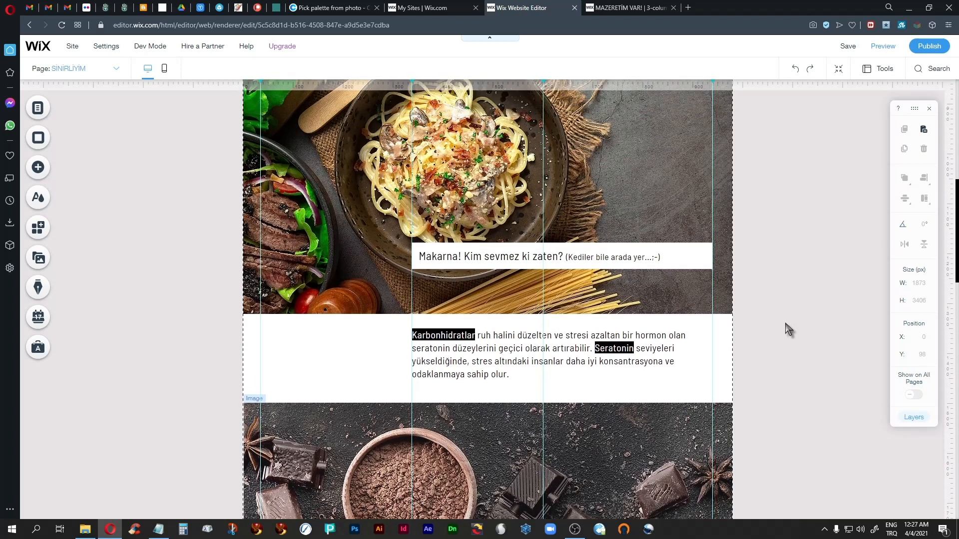
scroll(789, 329, "down", 2)
left_click(458, 275)
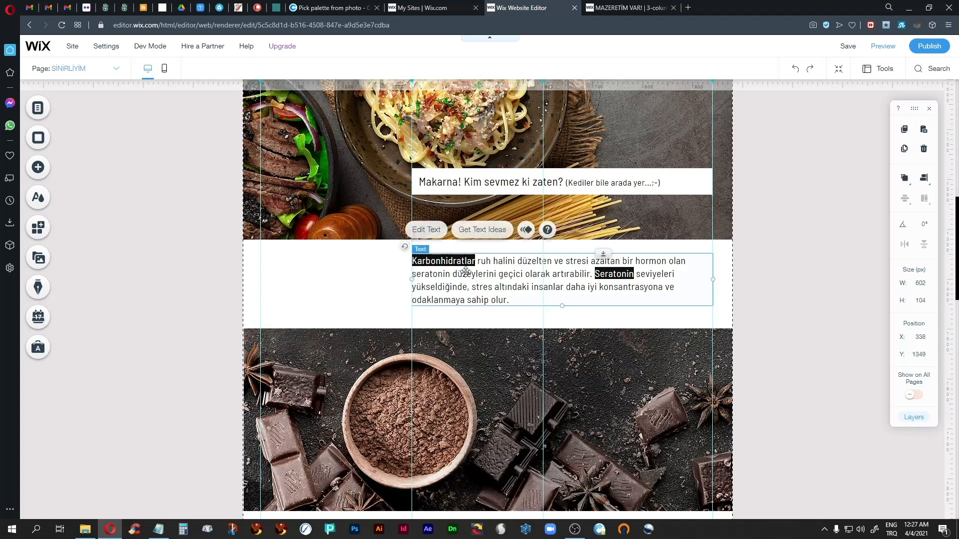
left_click(819, 370)
scroll(819, 370, "down", 11)
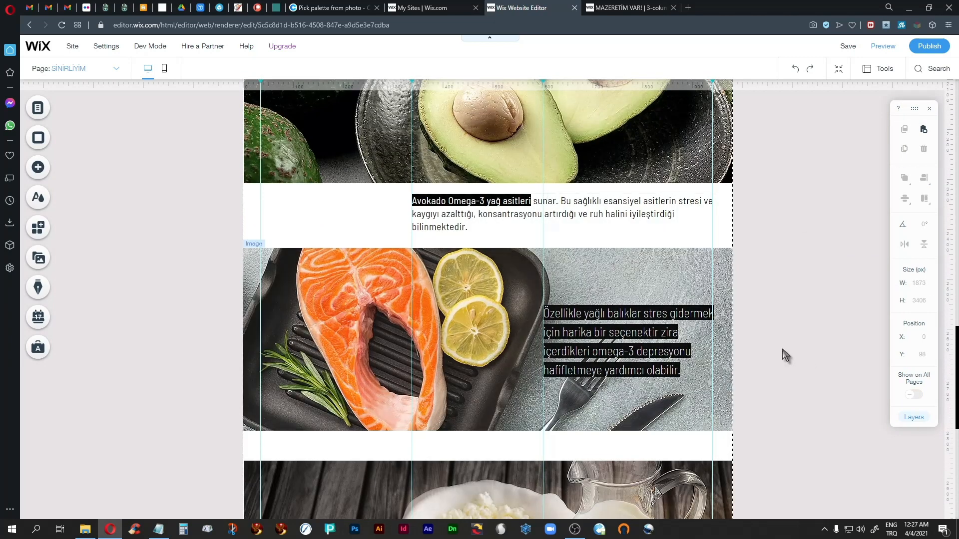
scroll(783, 353, "down", 8)
scroll(785, 354, "up", 7)
scroll(786, 355, "up", 12)
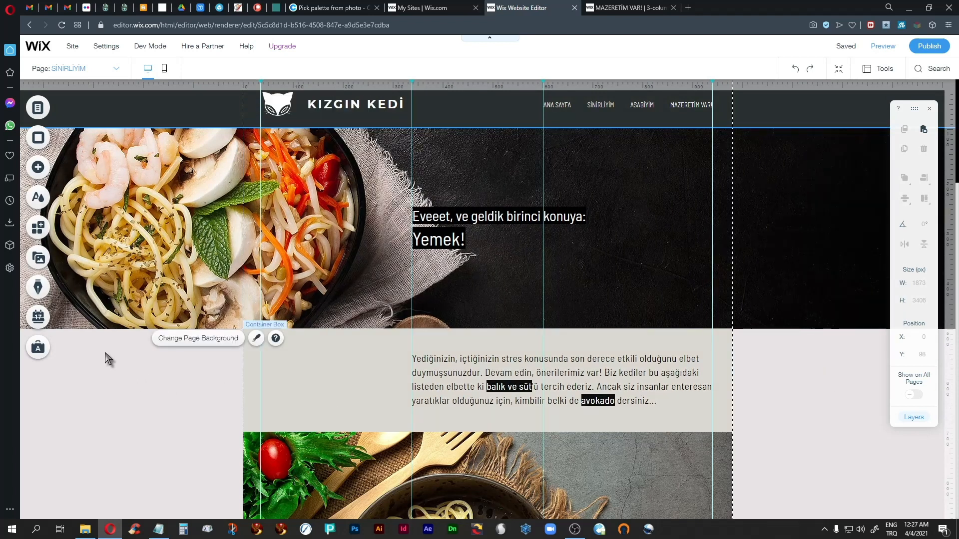
- Move the KIZGIN KEDİ title in the header farther from the cat logo, to X 147
left_click(367, 104)
left_click(353, 105)
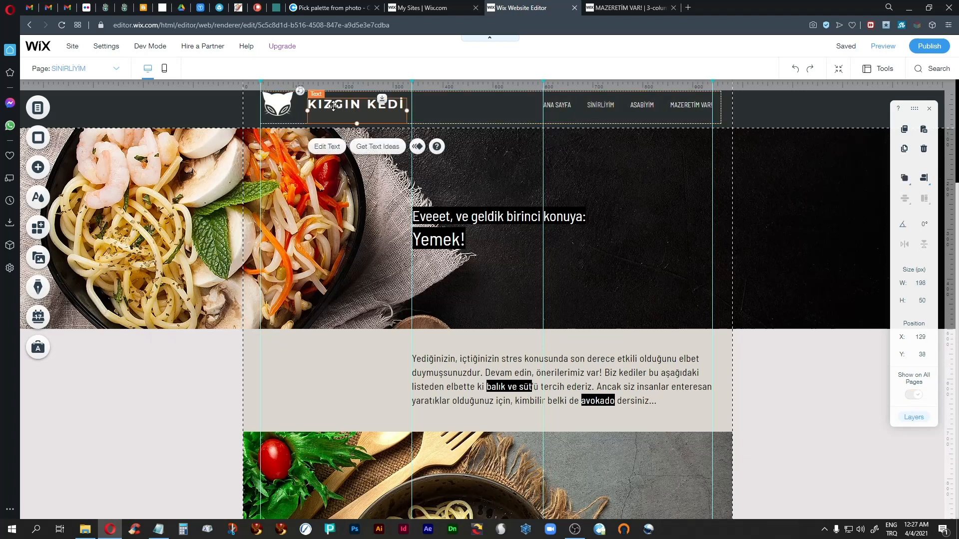
left_click_drag(334, 105, 342, 104)
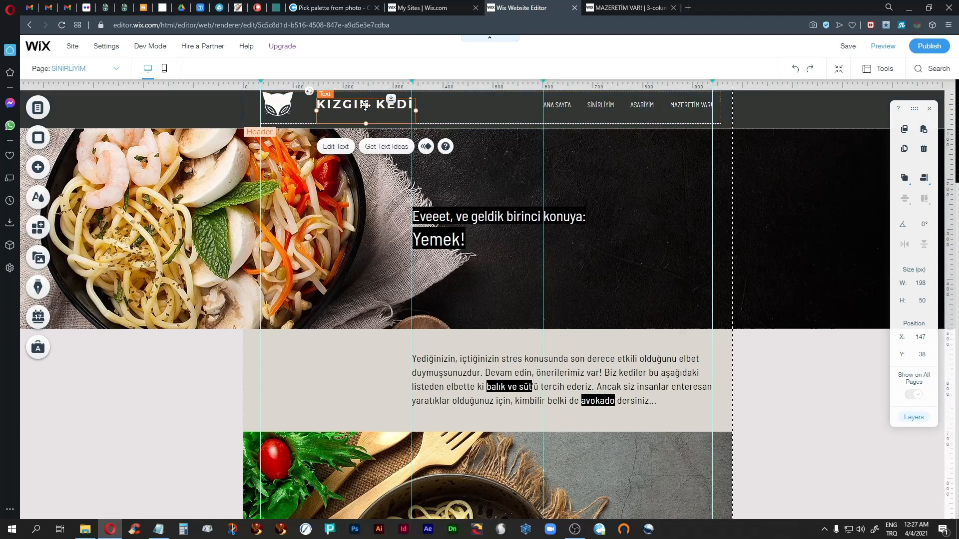
left_click(819, 407)
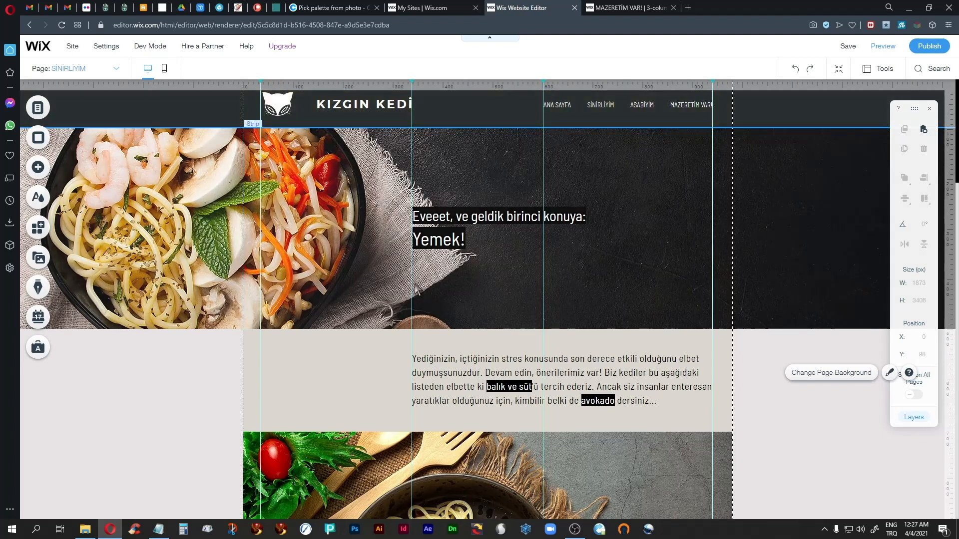
- Compare the MAZERETİM VAR! page preview with the text alignment and backgrounds down the SİNİRLİYİM page
left_click(615, 10)
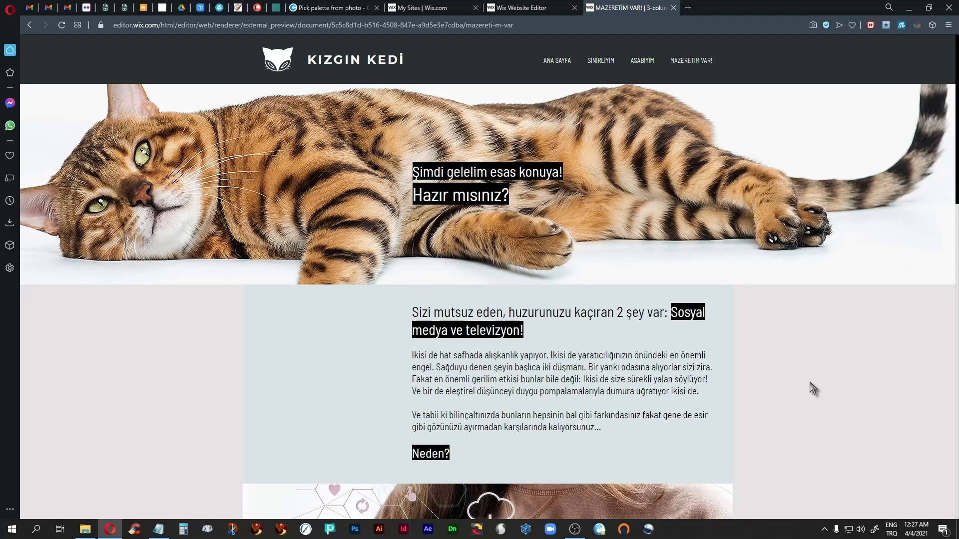
left_click(526, 8)
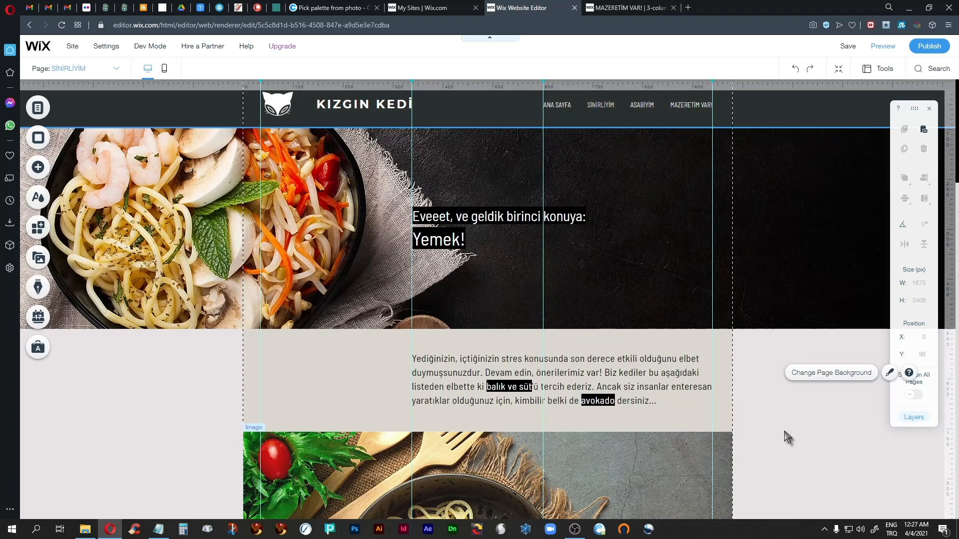
scroll(786, 437, "down", 6)
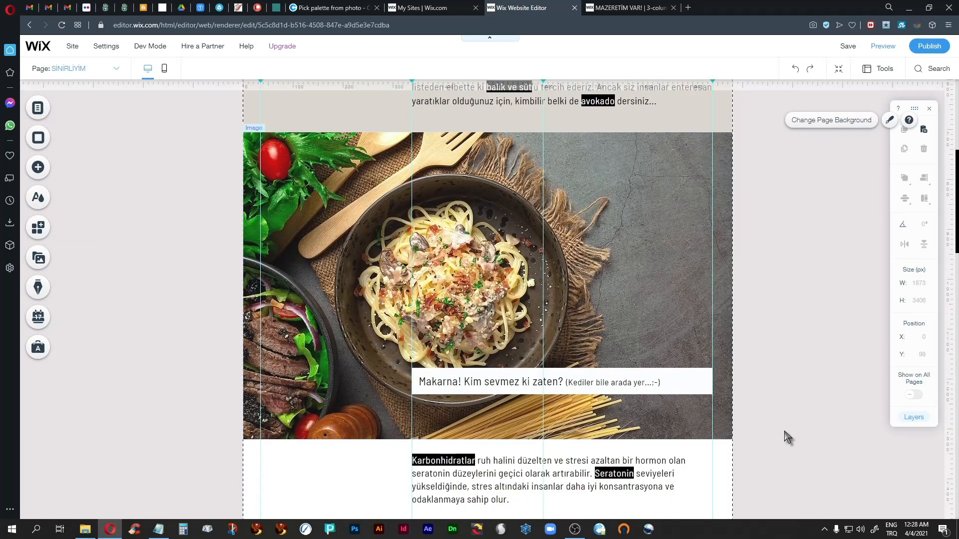
scroll(787, 437, "up", 6)
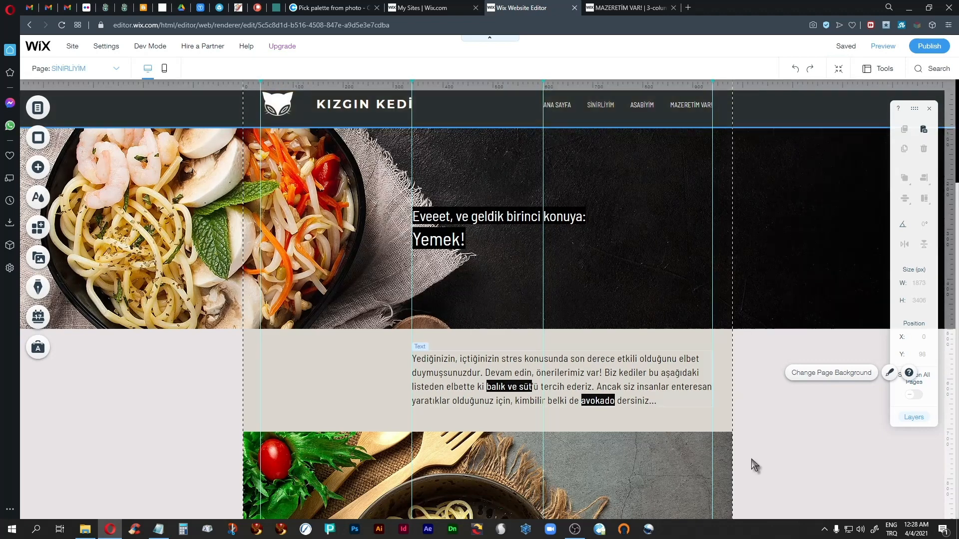
scroll(769, 407, "down", 4)
scroll(771, 406, "down", 4)
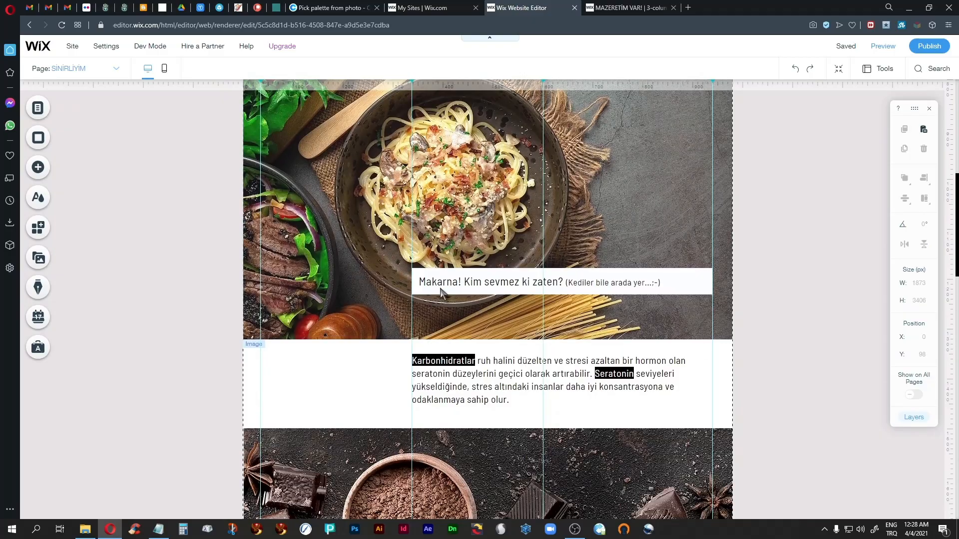
scroll(450, 407, "up", 5)
scroll(450, 409, "up", 3)
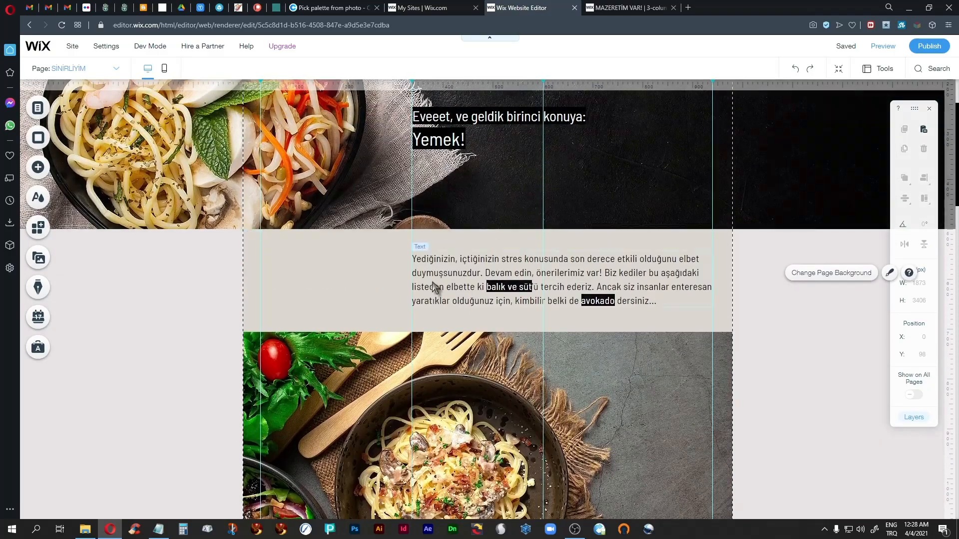
scroll(436, 283, "down", 4)
scroll(436, 282, "down", 20)
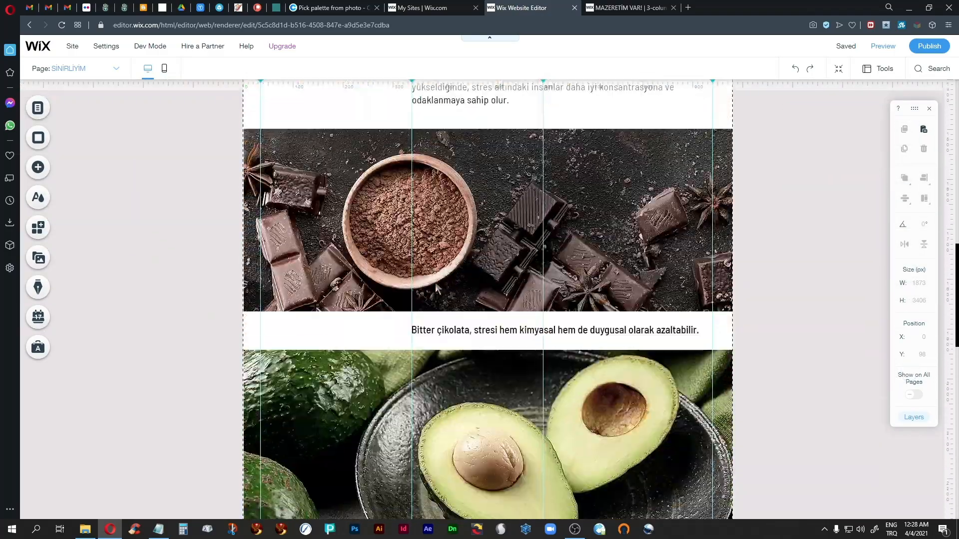
- Review the SİNİRLİYİM page from the chocolate image down to the footer and back up to the header
scroll(436, 288, "down", 4)
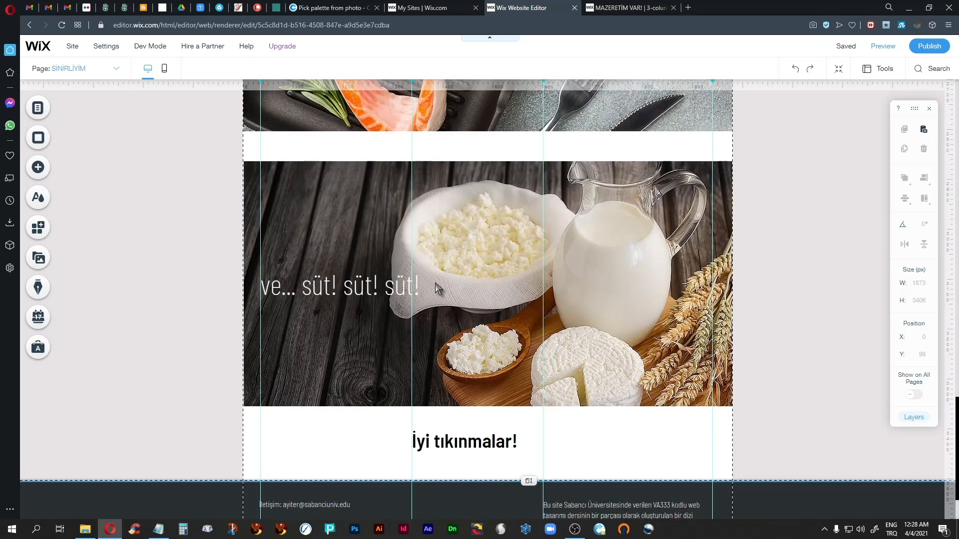
scroll(437, 288, "down", 1)
scroll(437, 288, "up", 20)
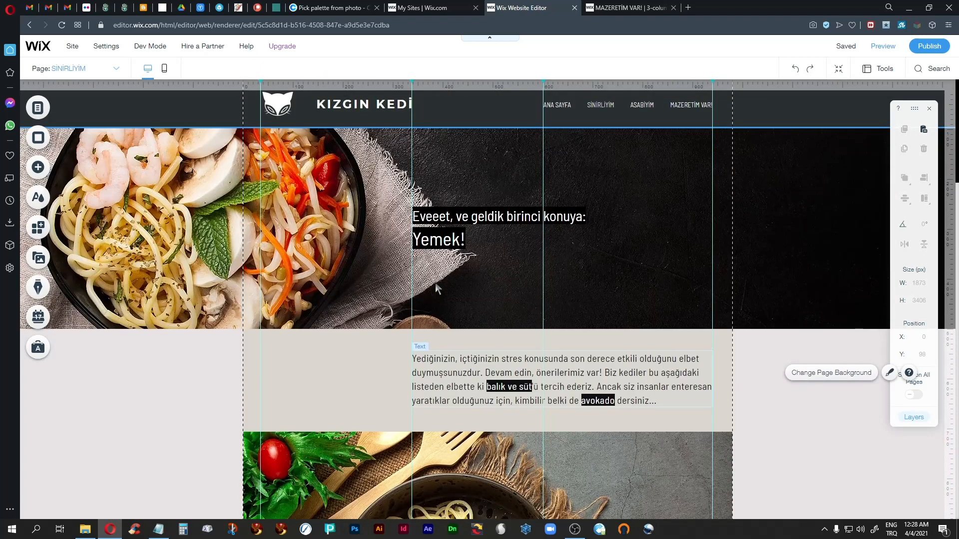
- Open the ASABİYİM page and examine how its highlighted texts, section backgrounds and stretching videos line up
left_click(107, 68)
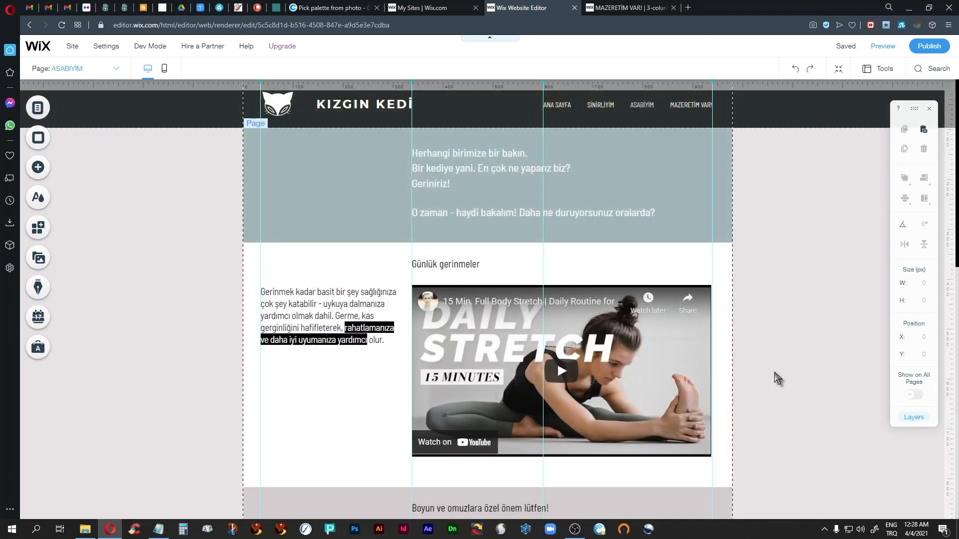
scroll(778, 378, "down", 9)
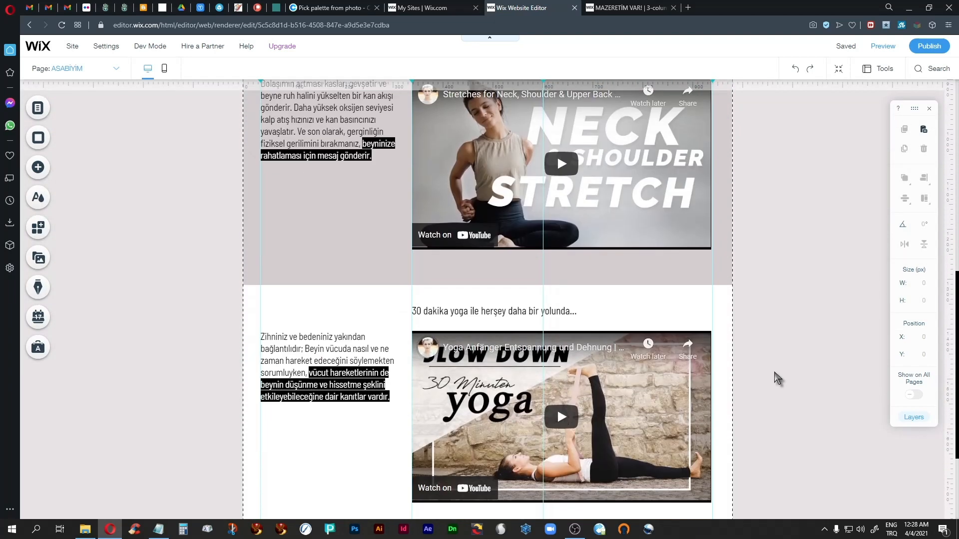
scroll(778, 378, "up", 10)
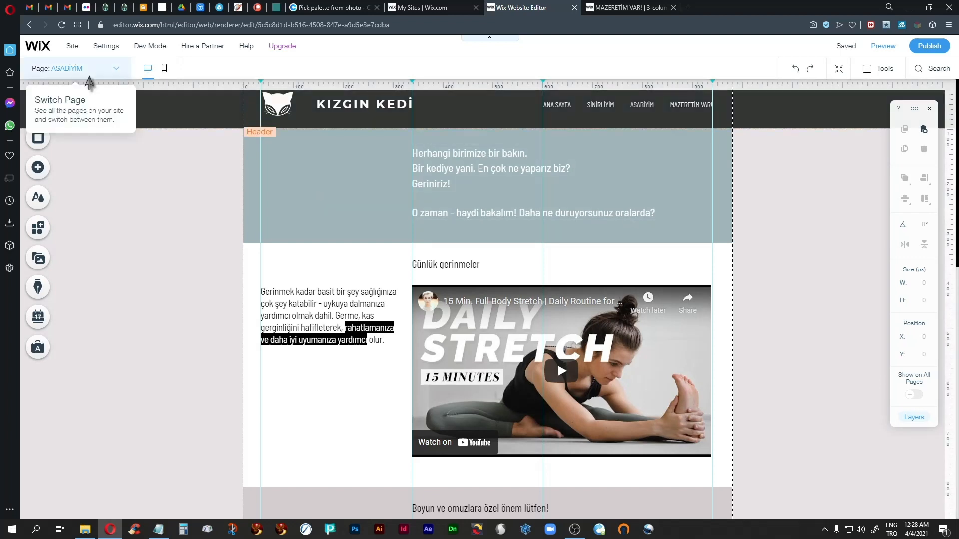
- Compare the top image heights on ANA SAYFA, SİNİRLİYİM and MAZERETİM VAR!, using a horizontal guide at the SİNİRLİYİM image's lower edge
left_click(115, 70)
left_click(84, 89)
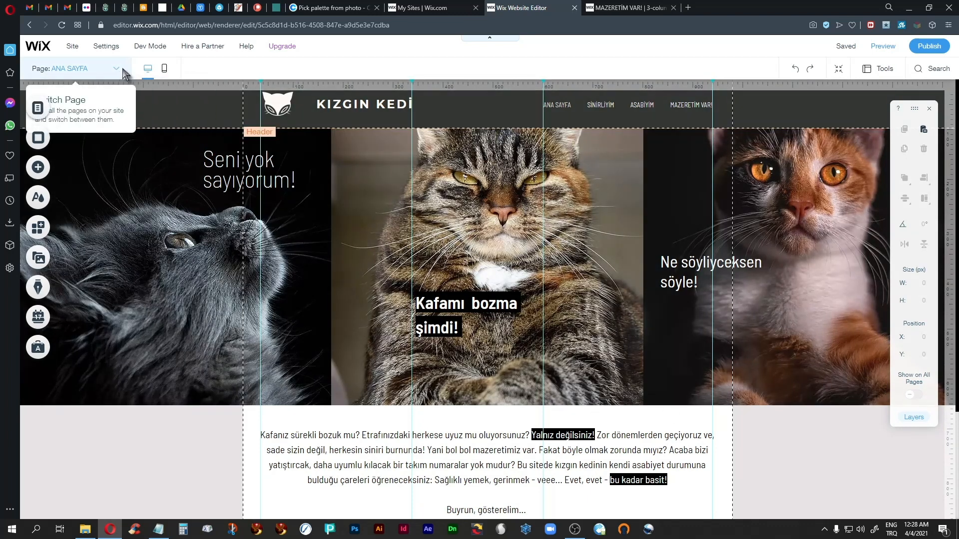
left_click(117, 72)
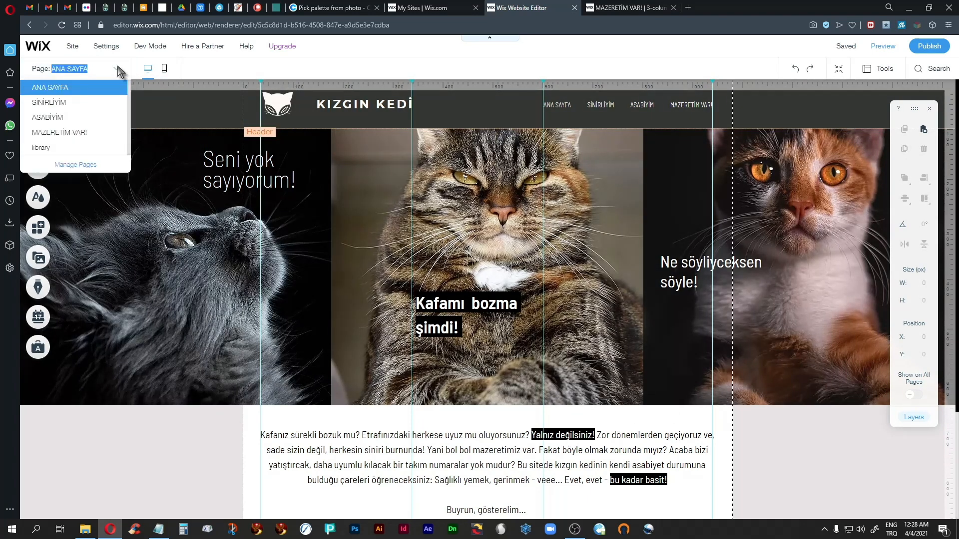
left_click(85, 102)
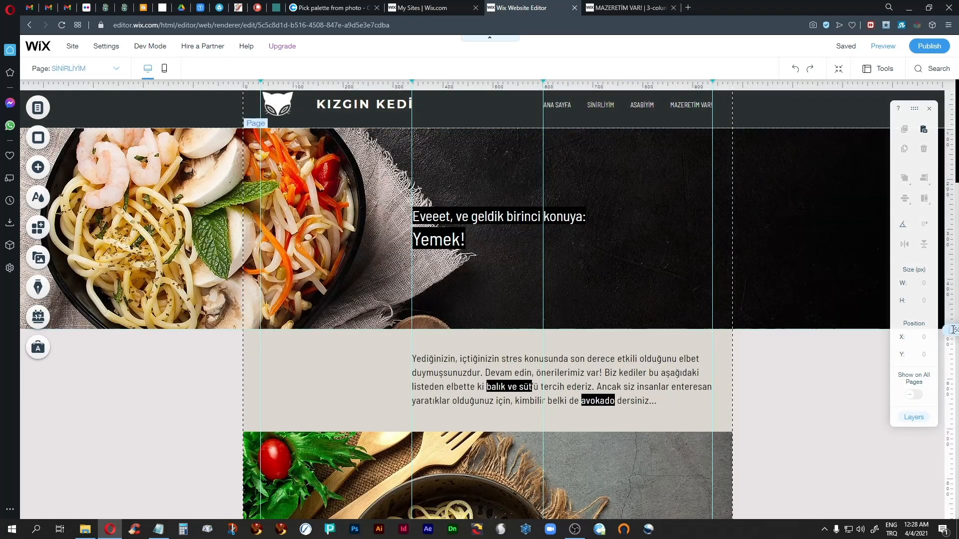
left_click(115, 73)
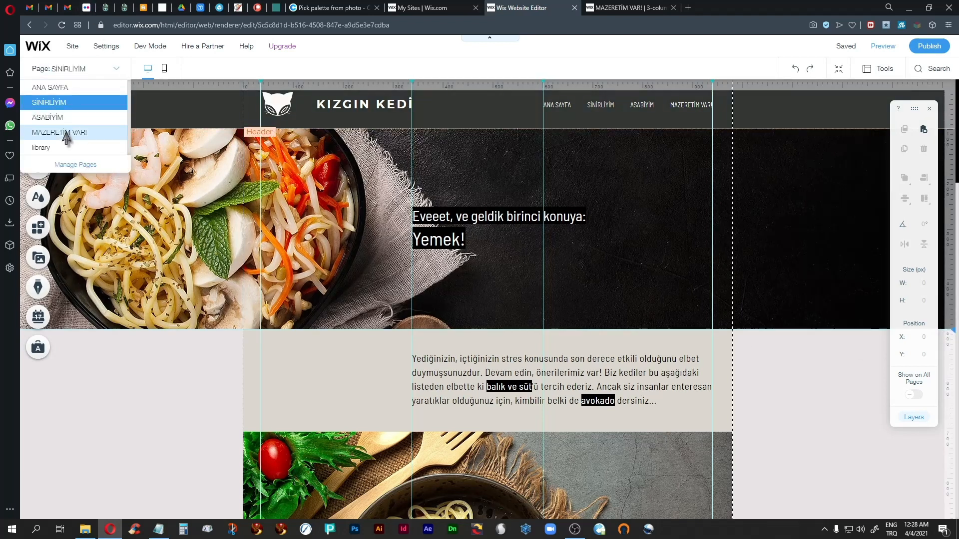
left_click(70, 131)
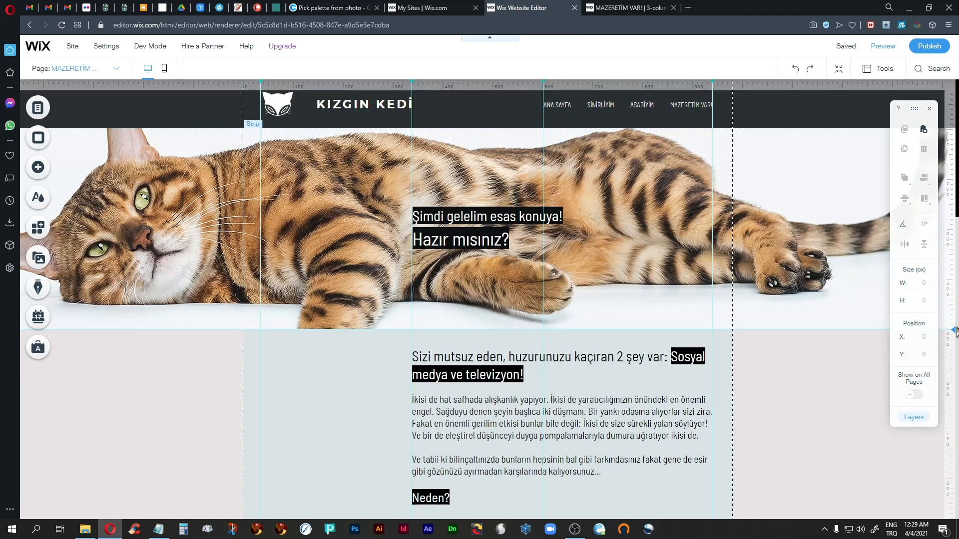
left_click(116, 68)
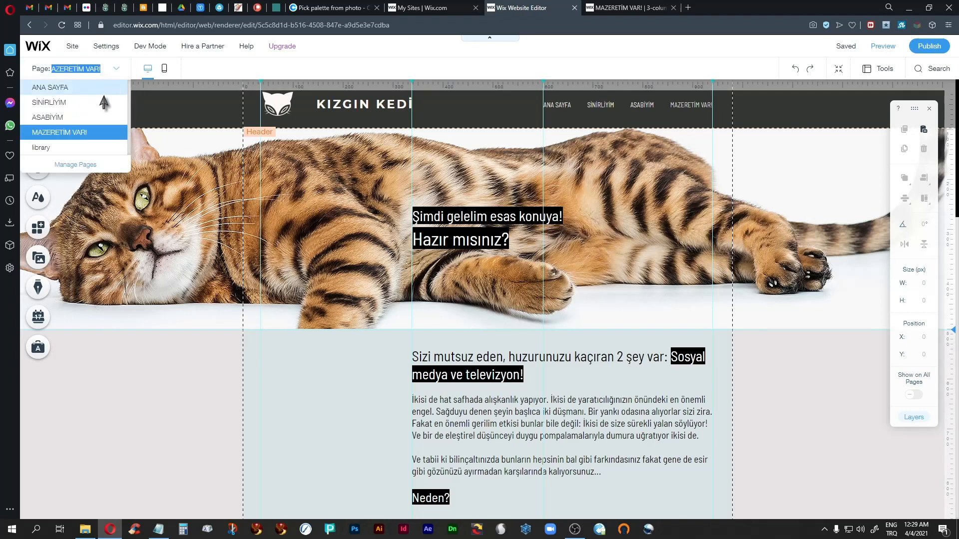
left_click(64, 102)
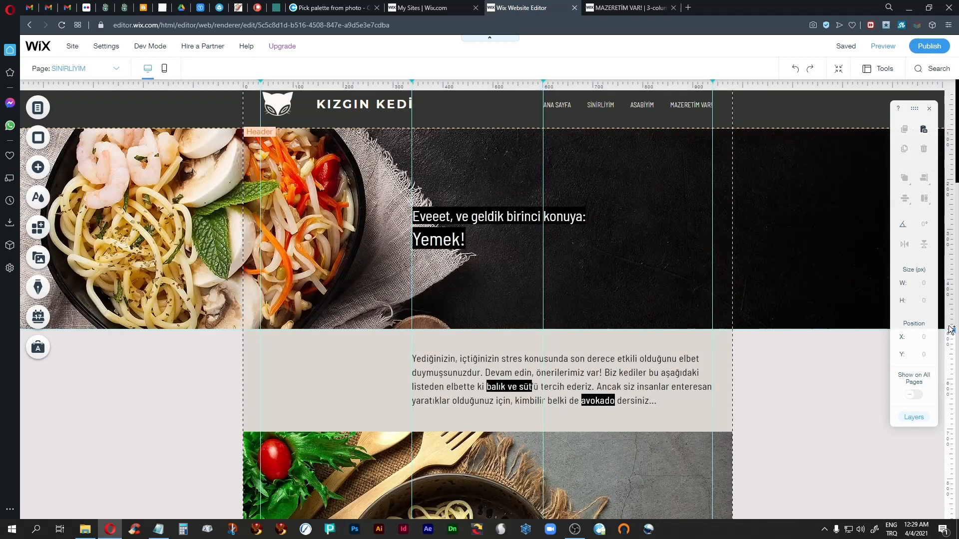
- Select the site header on the SİNİRLİYİM page to inspect it, without switching pages
left_click(116, 69)
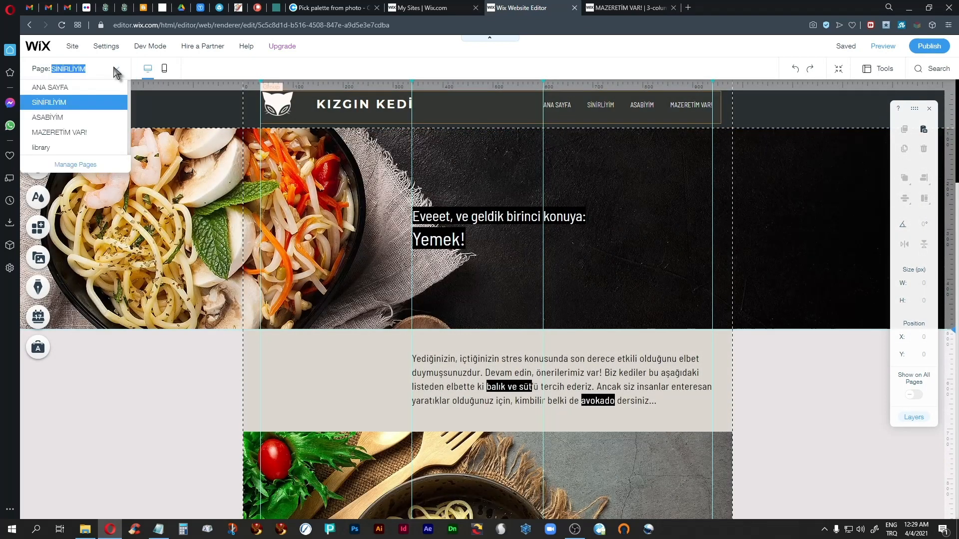
left_click(441, 103)
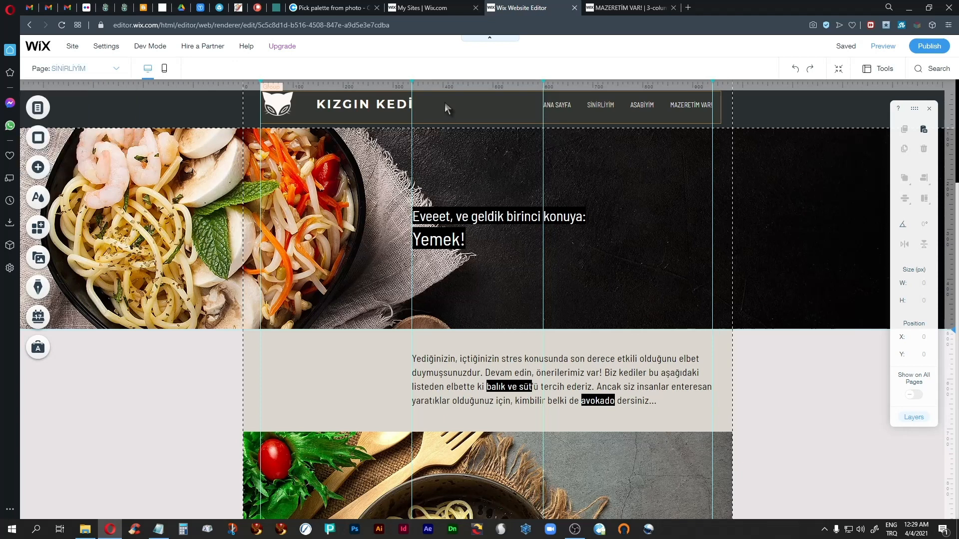
left_click(195, 103)
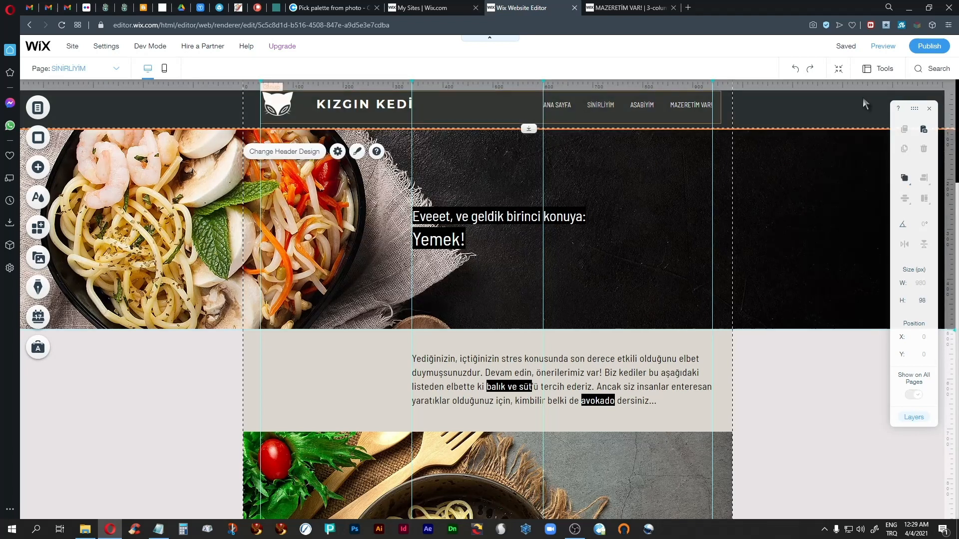
- Show the site preview full screen and visit SİNİRLİYİM, MAZERETİM VAR!, ASABİYİM and ANA SAYFA to compare their layouts
left_click(648, 10)
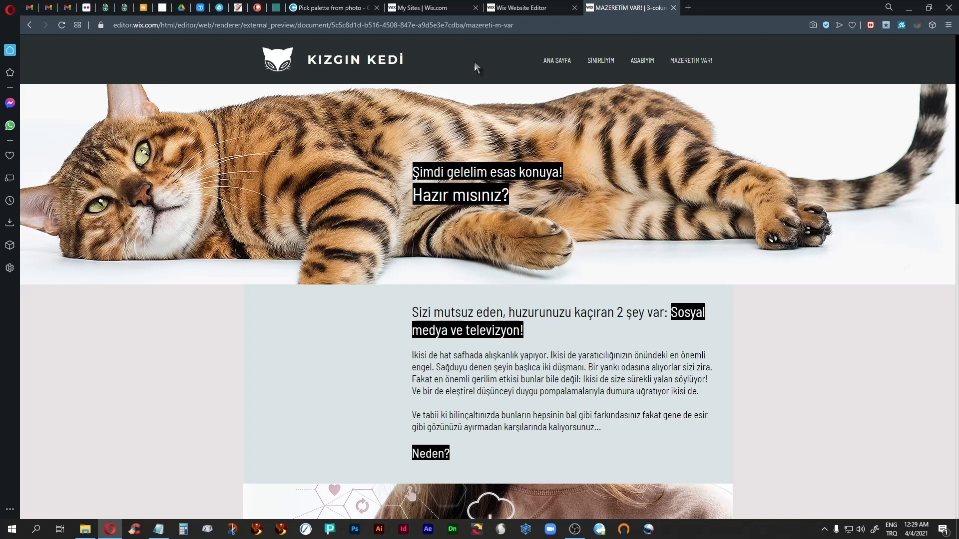
key("F11")
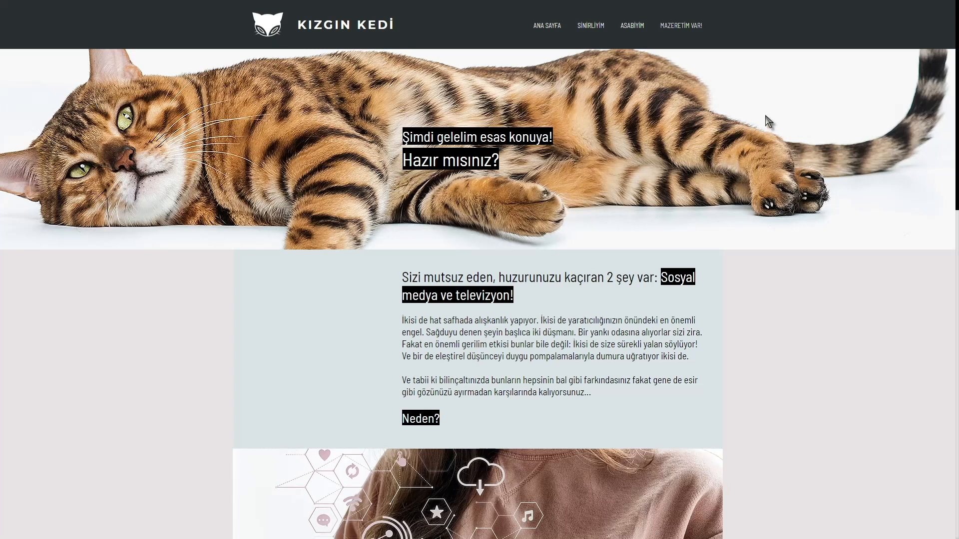
left_click(583, 26)
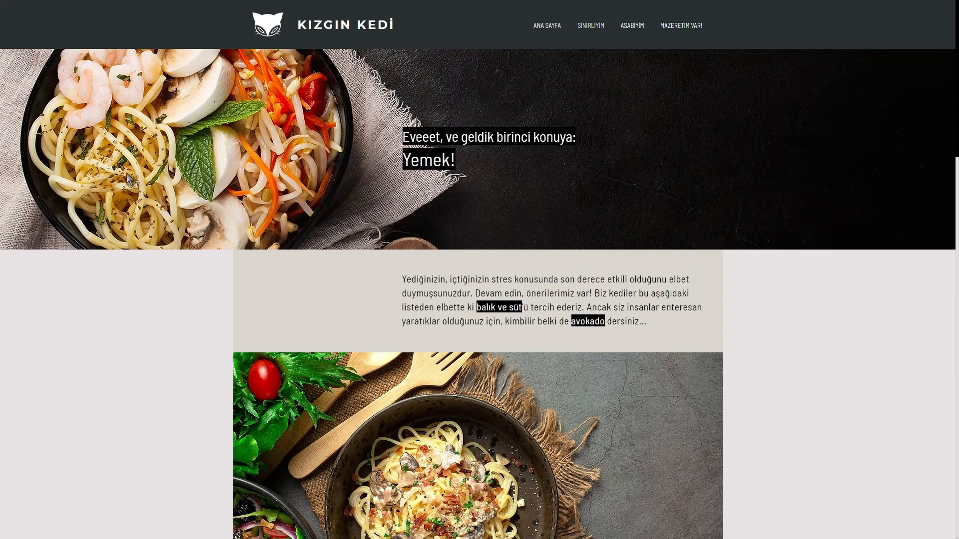
left_click(673, 30)
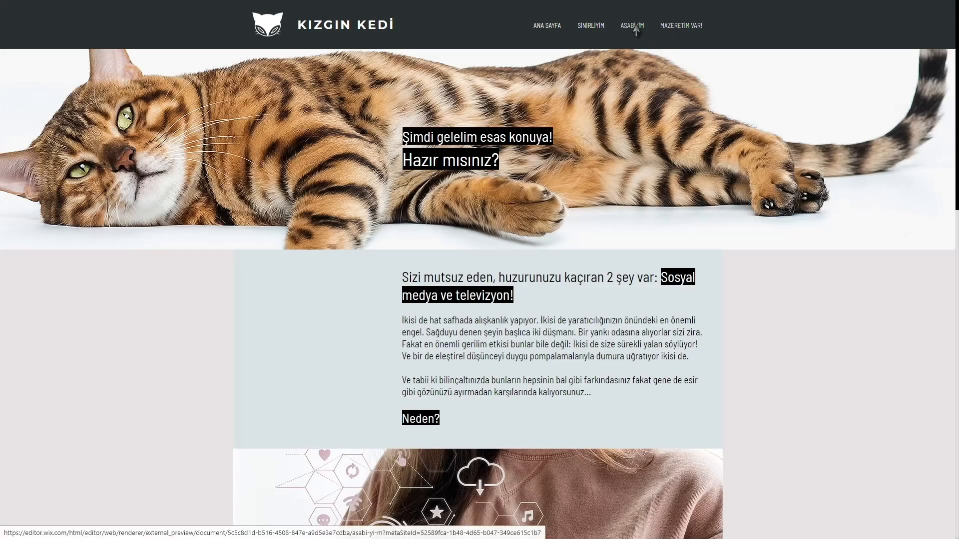
left_click(636, 29)
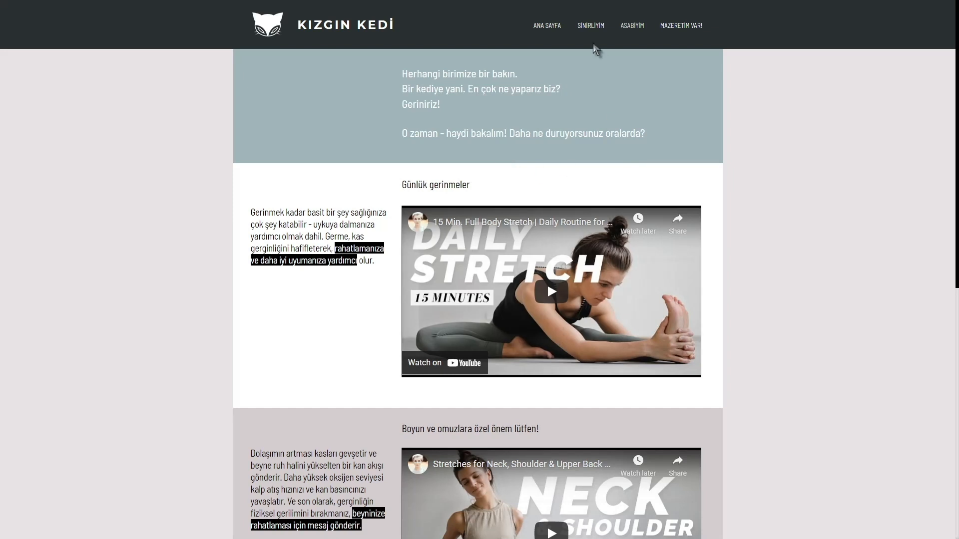
left_click(546, 30)
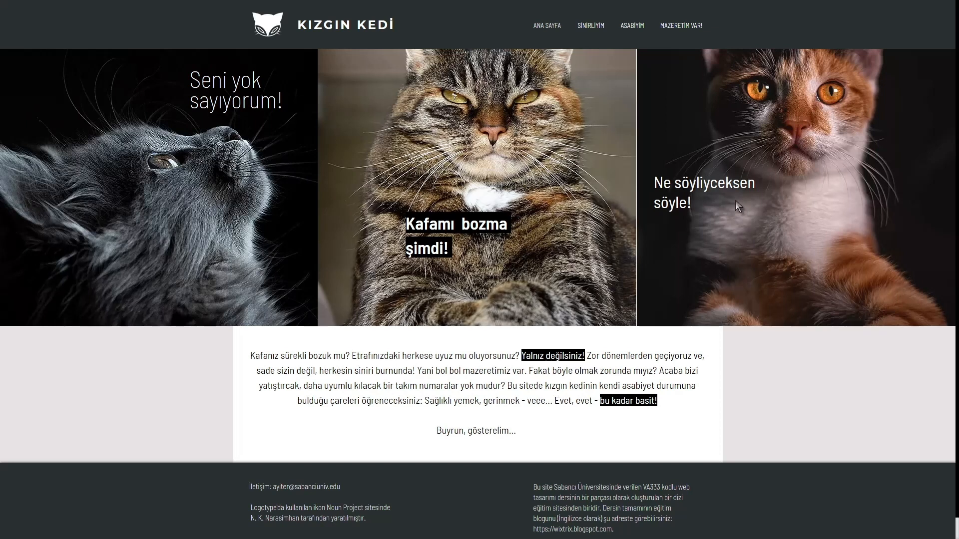
- Cycle twice more through SİNİRLİYİM, ASABİYİM, MAZERETİM VAR! and ANA SAYFA to check that header and text stay in consistent positions
left_click(582, 26)
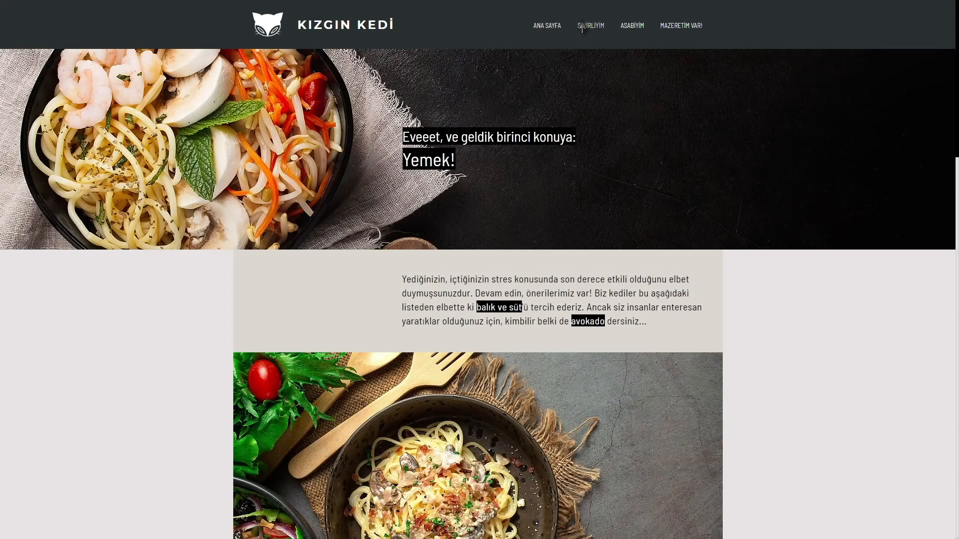
left_click(632, 29)
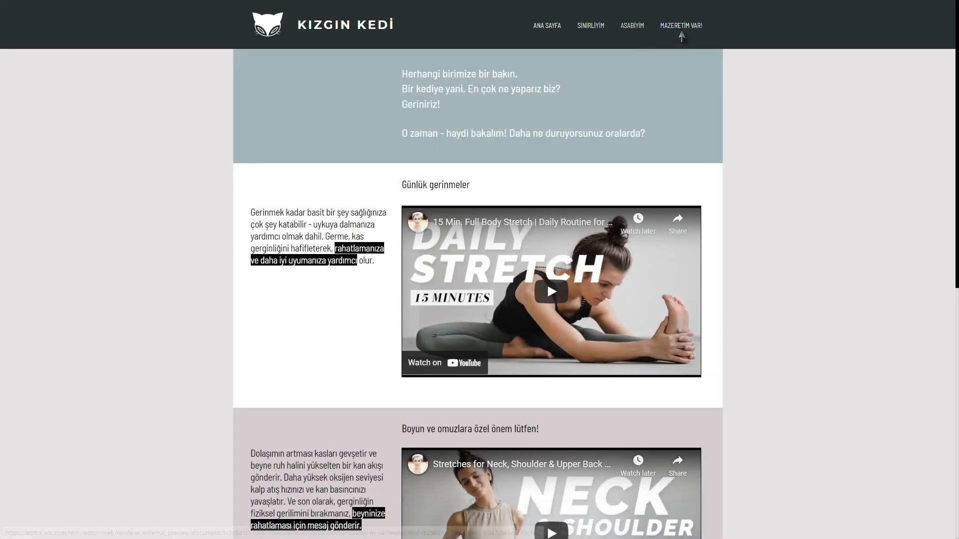
left_click(682, 36)
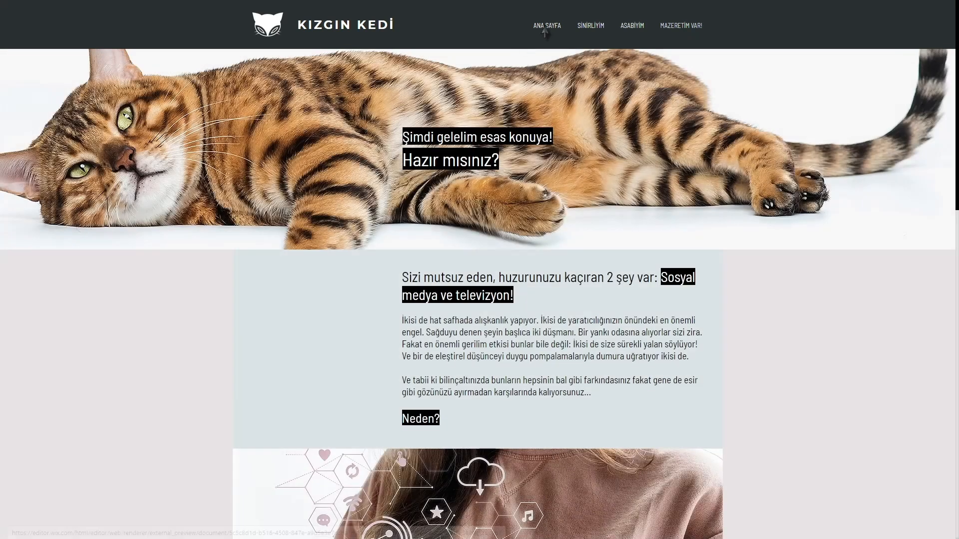
left_click(546, 31)
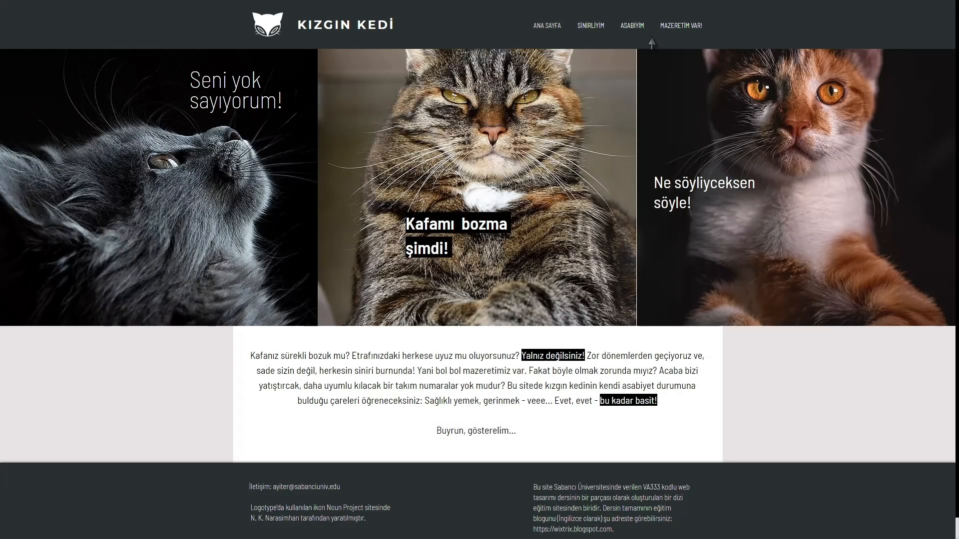
left_click(597, 30)
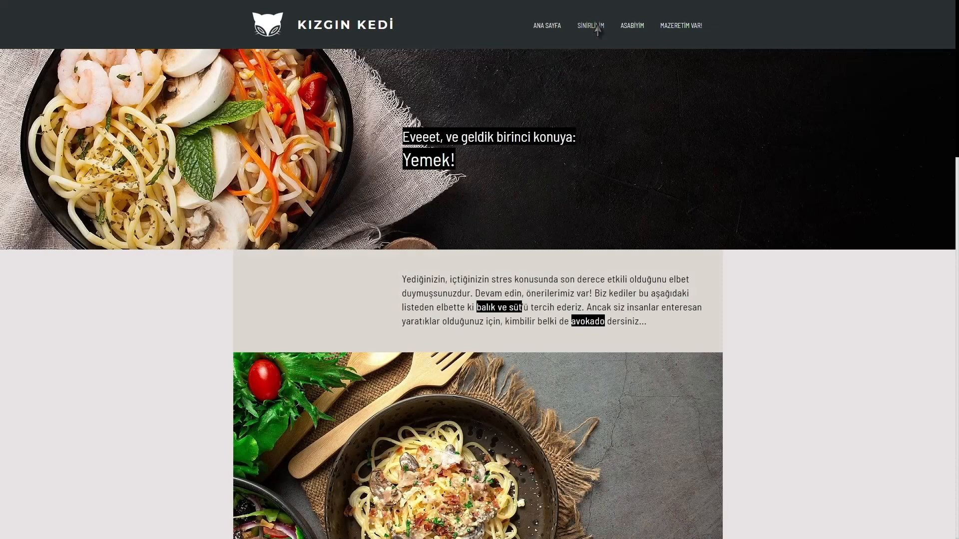
left_click(633, 30)
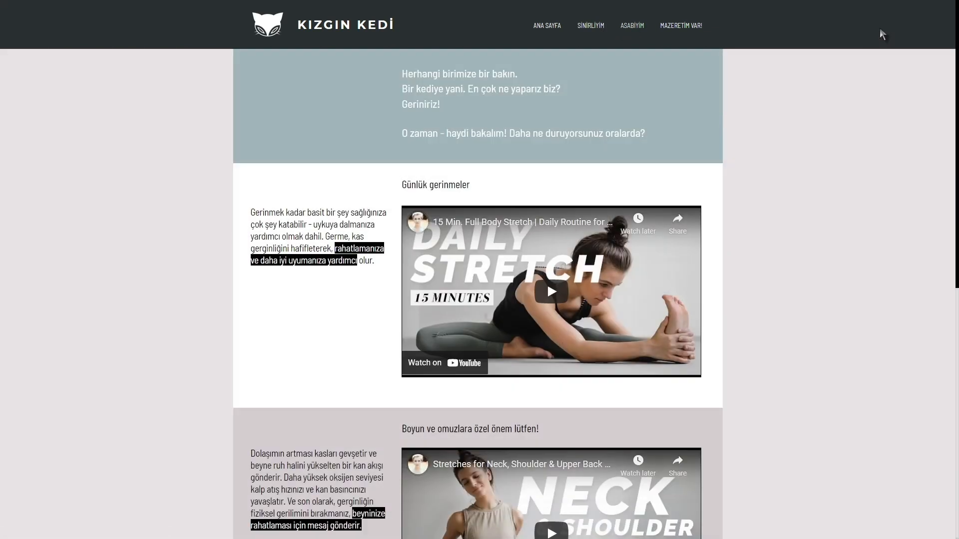
left_click(684, 31)
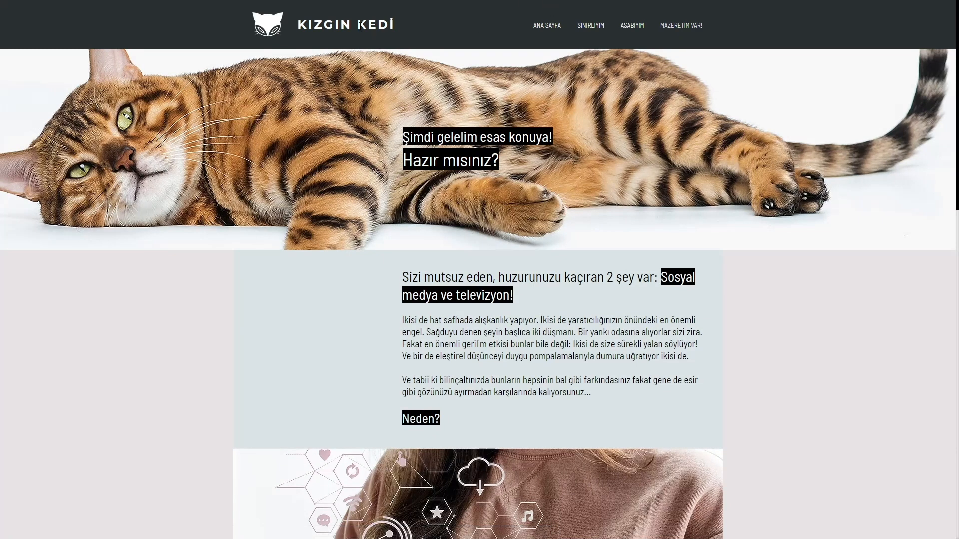
left_click(549, 26)
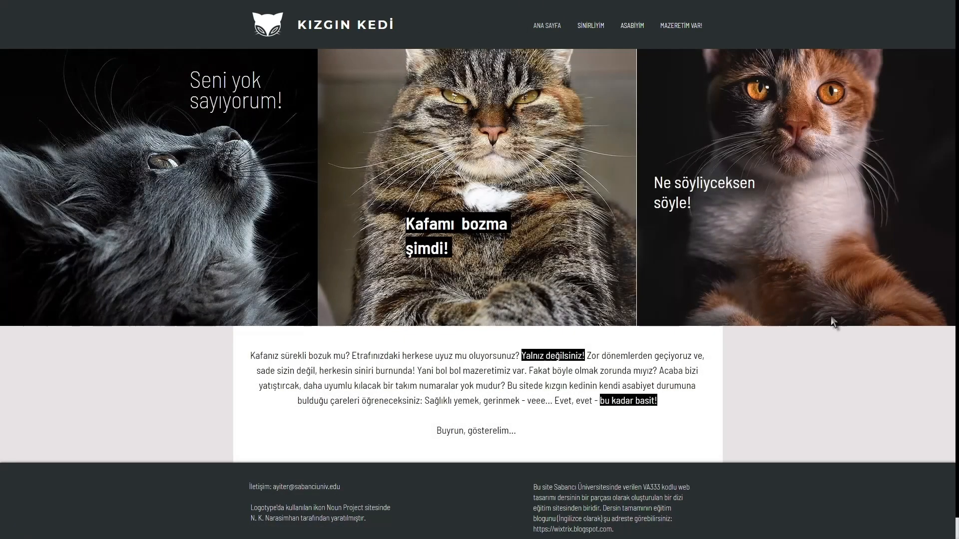
- Leave full screen and look over the ANA SAYFA preview from the cat images down to the footer
key("F11")
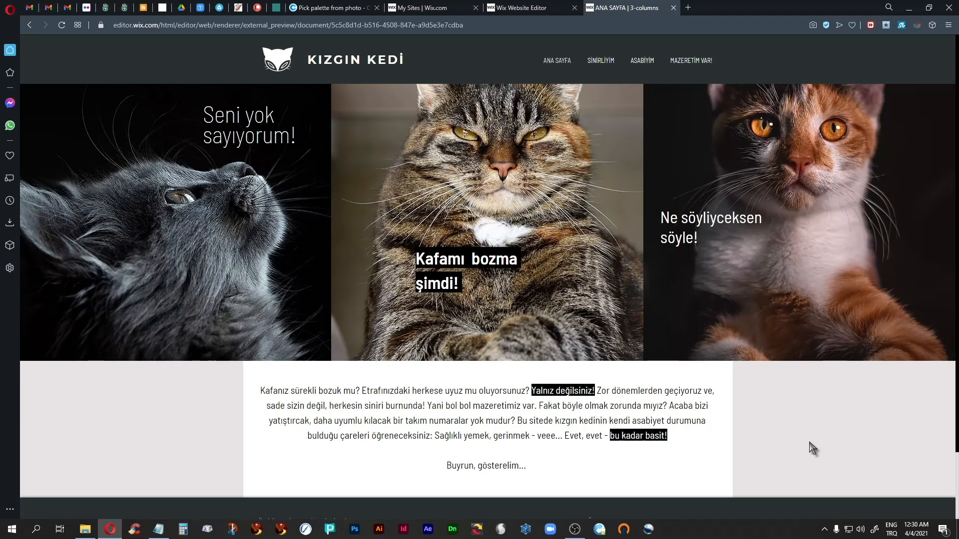
scroll(822, 429, "down", 2)
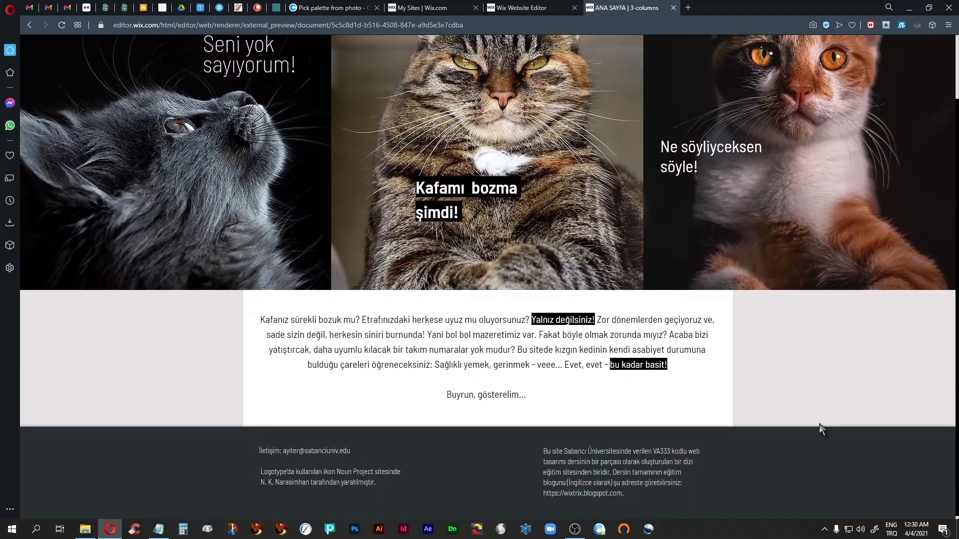
scroll(822, 428, "up", 2)
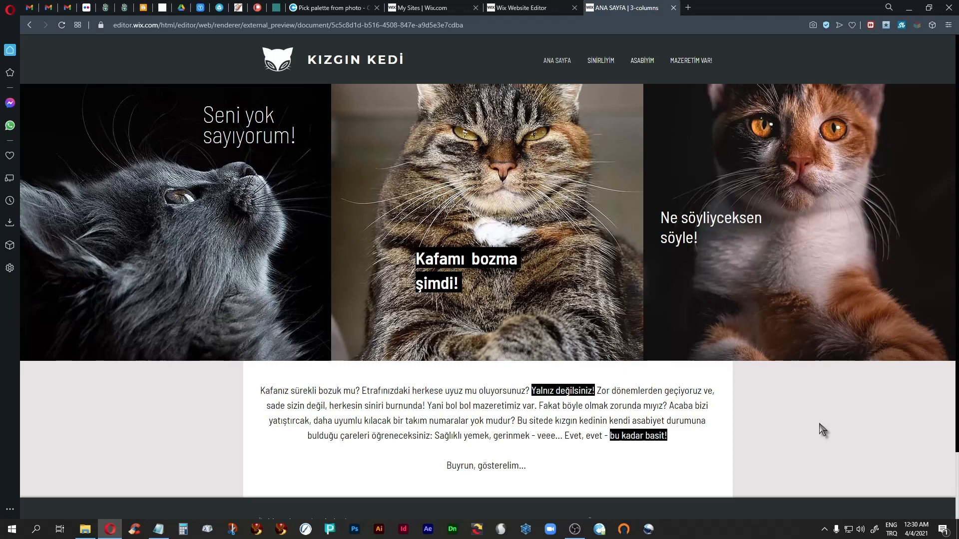
scroll(822, 429, "down", 2)
scroll(822, 429, "up", 2)
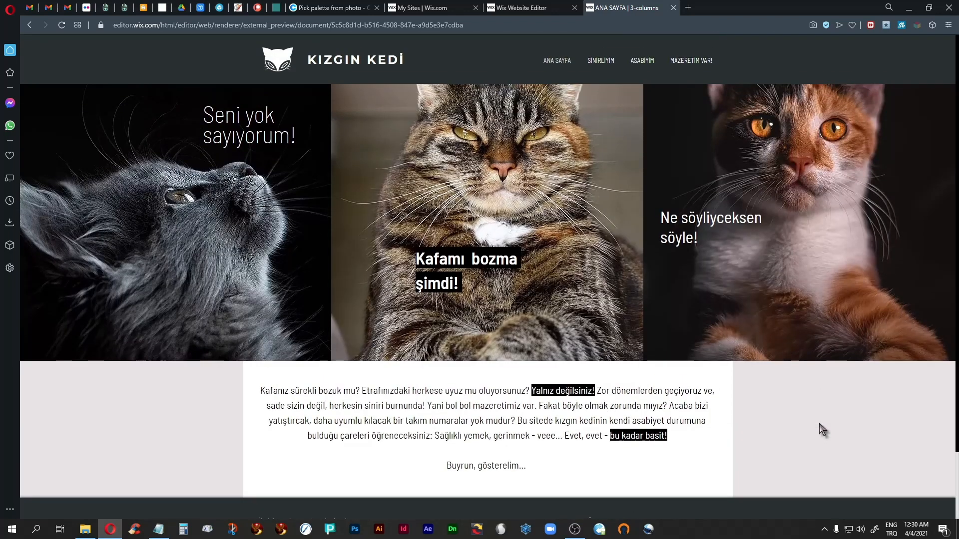